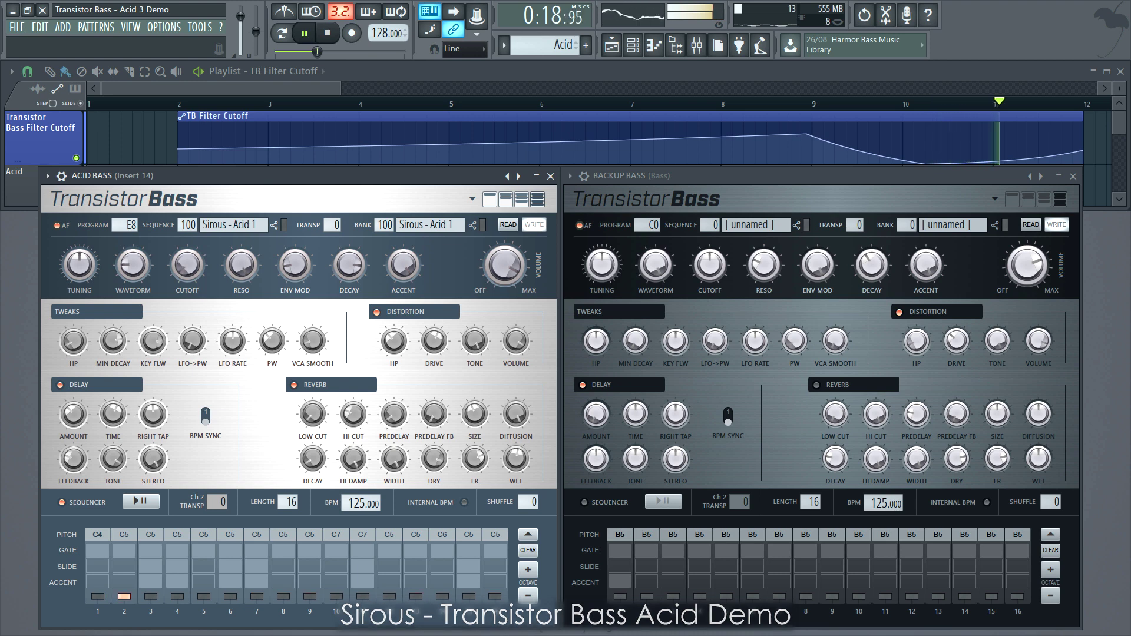
- Stop playback of the Acid demo song
{"action": "key", "text": "space"}
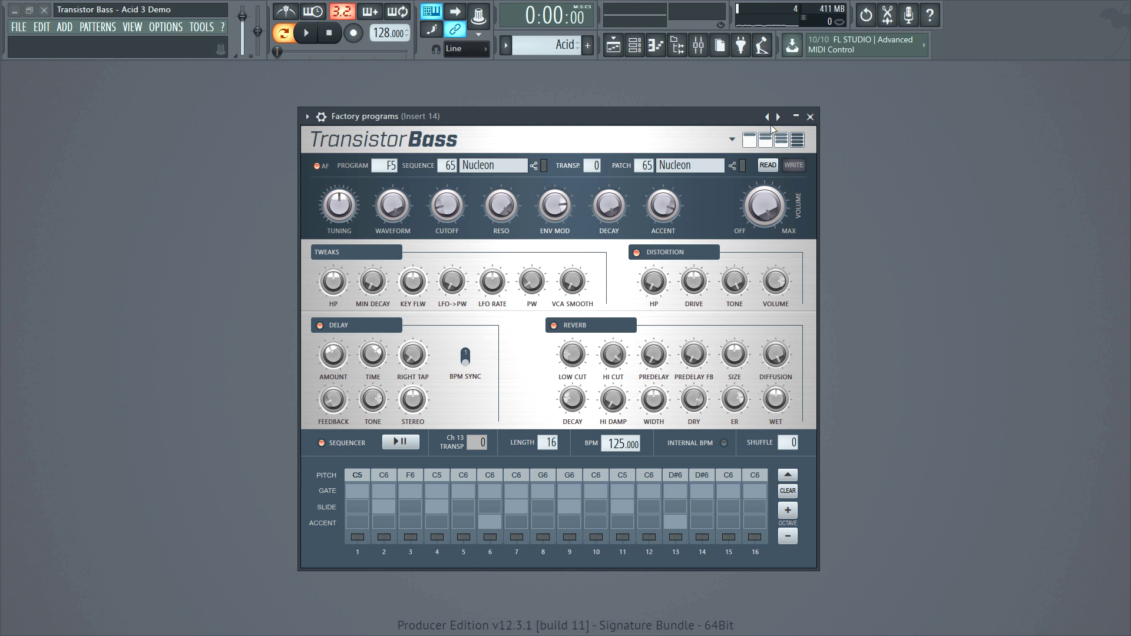
- Cycle the plugin view modes down to main knobs only, then back to the full view
{"action": "left_click", "coordinate": [772, 146]}
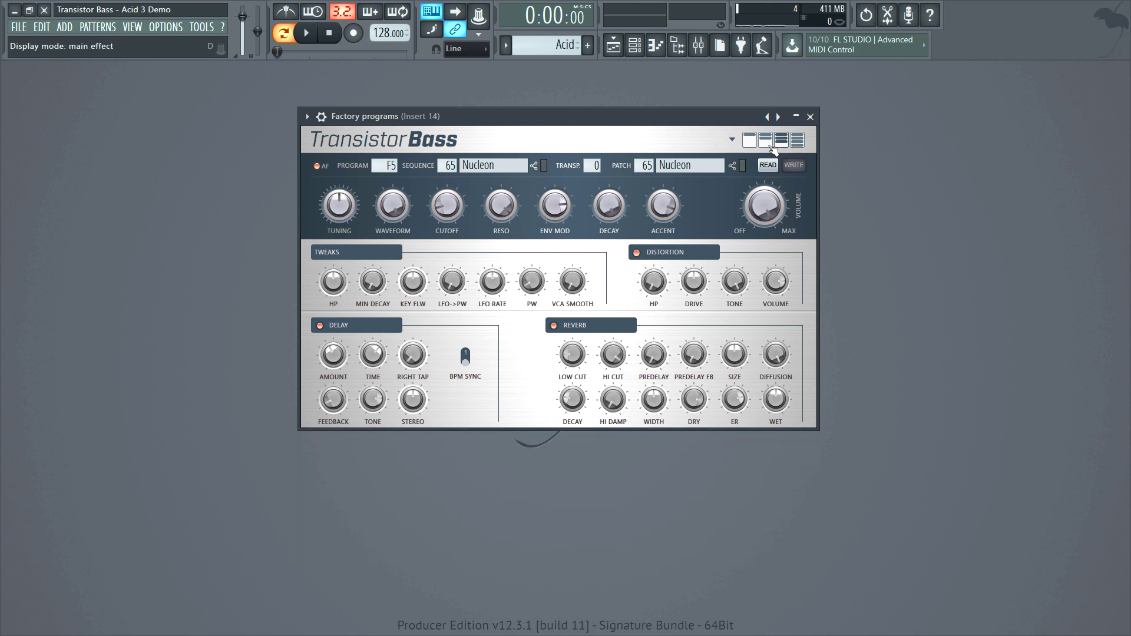
{"action": "left_click", "coordinate": [774, 148]}
{"action": "left_click", "coordinate": [754, 148]}
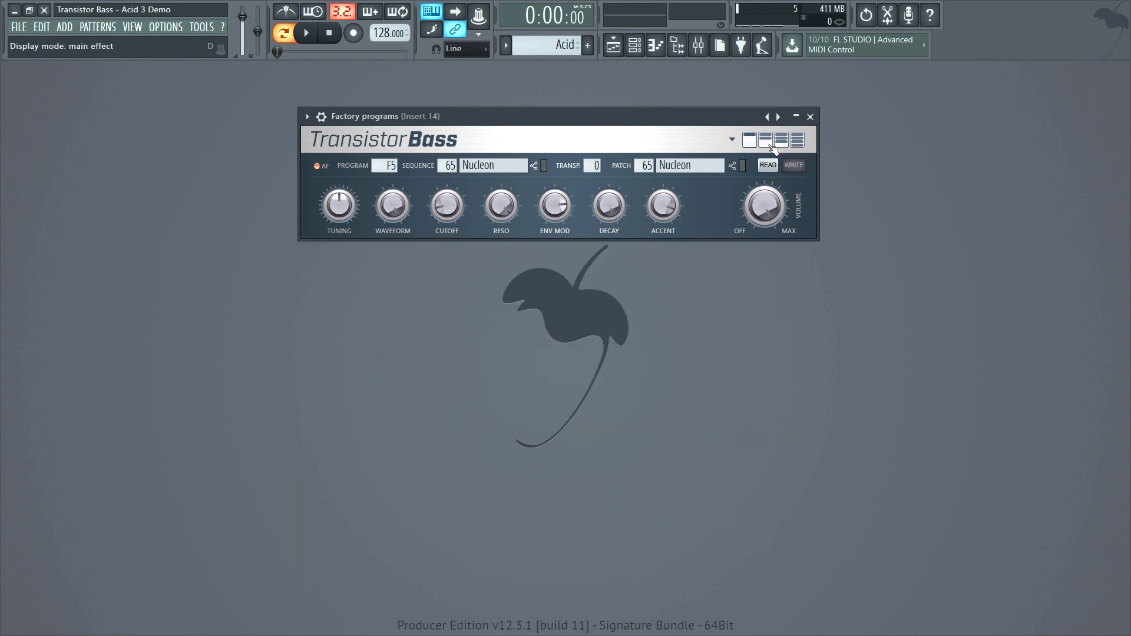
{"action": "left_click", "coordinate": [767, 145]}
{"action": "left_click", "coordinate": [782, 144]}
{"action": "left_click", "coordinate": [797, 143]}
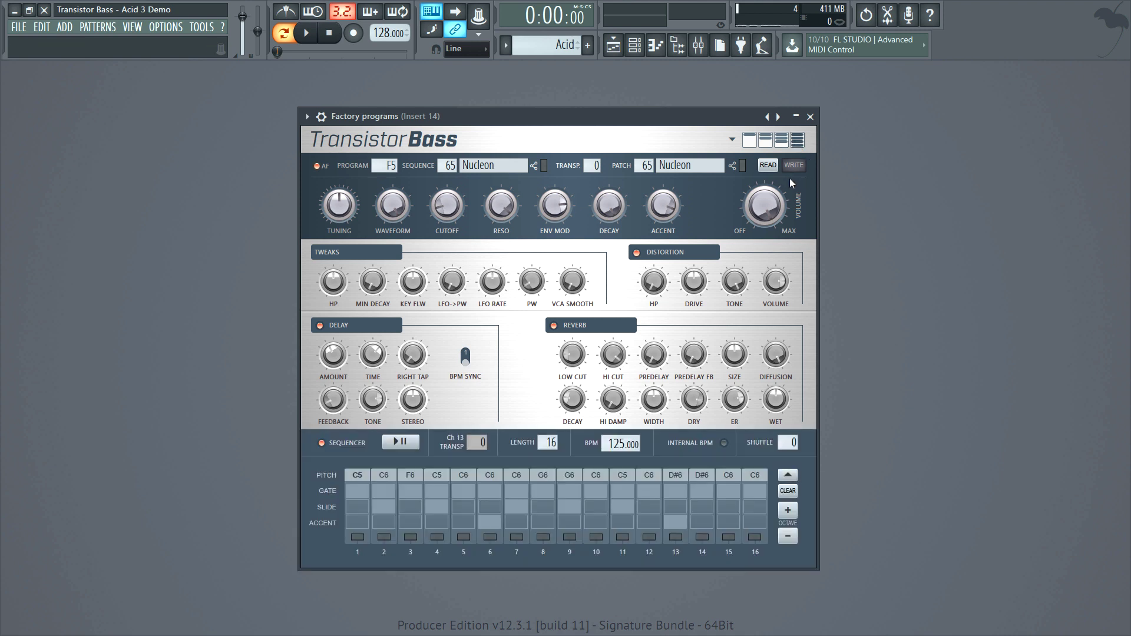
- Load the Corrosive program with D5 from the sequencer grid view, then return to knob panels
{"action": "left_click", "coordinate": [788, 476]}
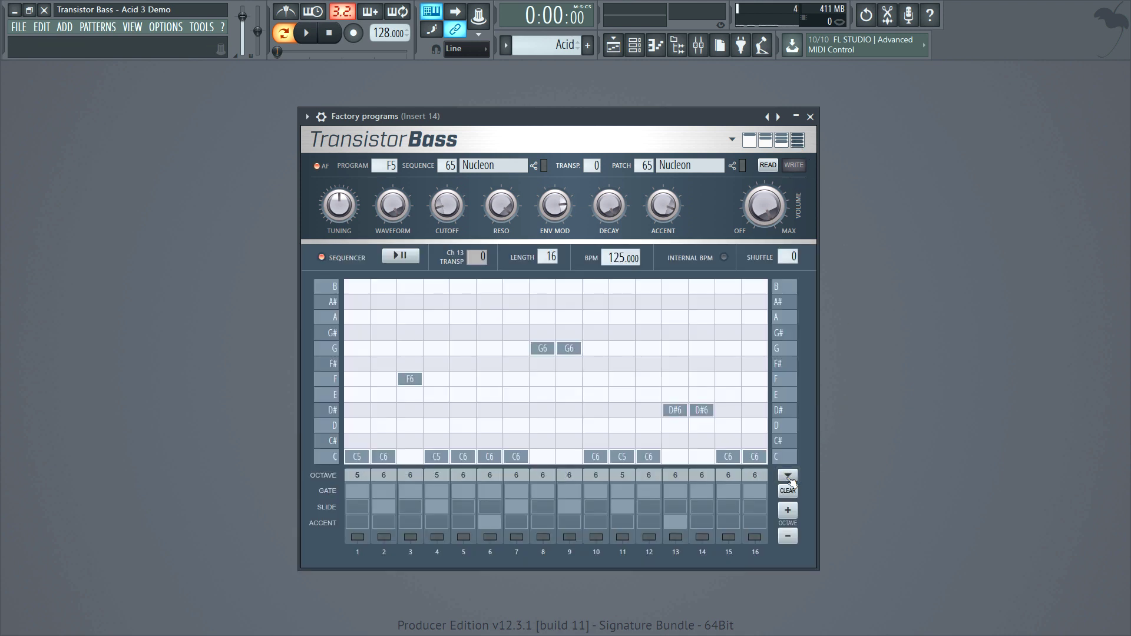
{"action": "key", "text": "x"}
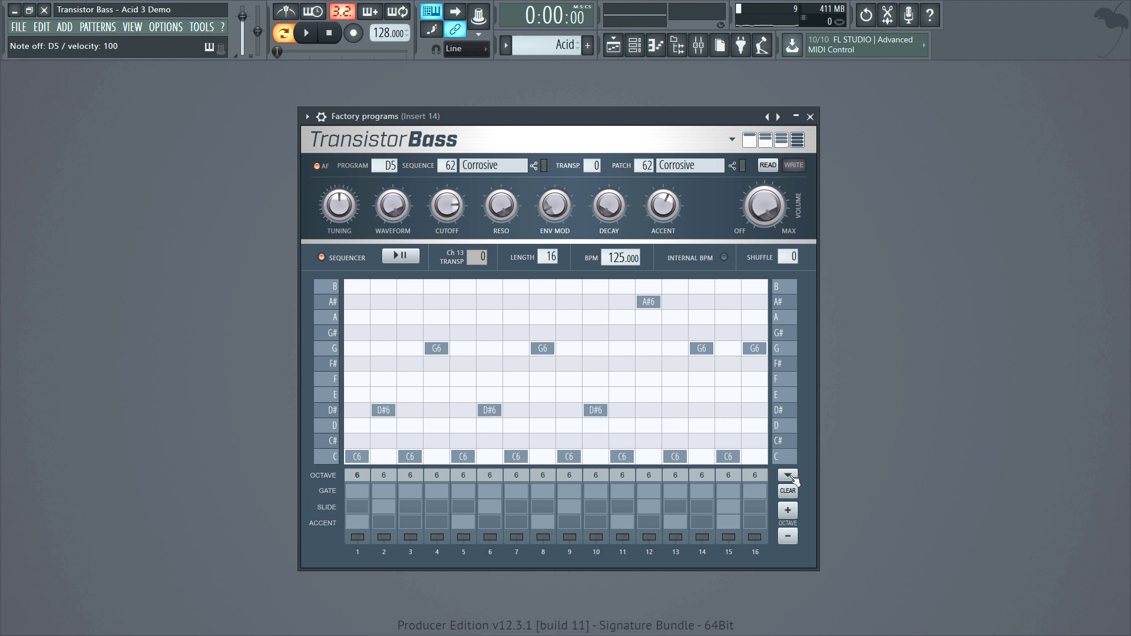
{"action": "left_click", "coordinate": [789, 476]}
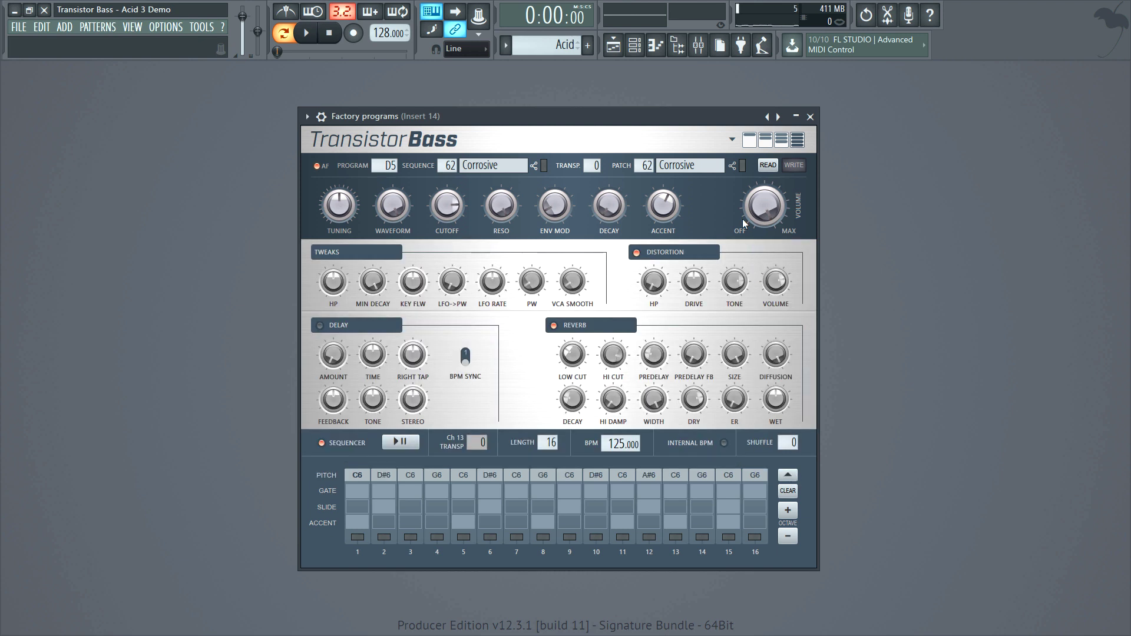
{"action": "left_click", "coordinate": [733, 141]}
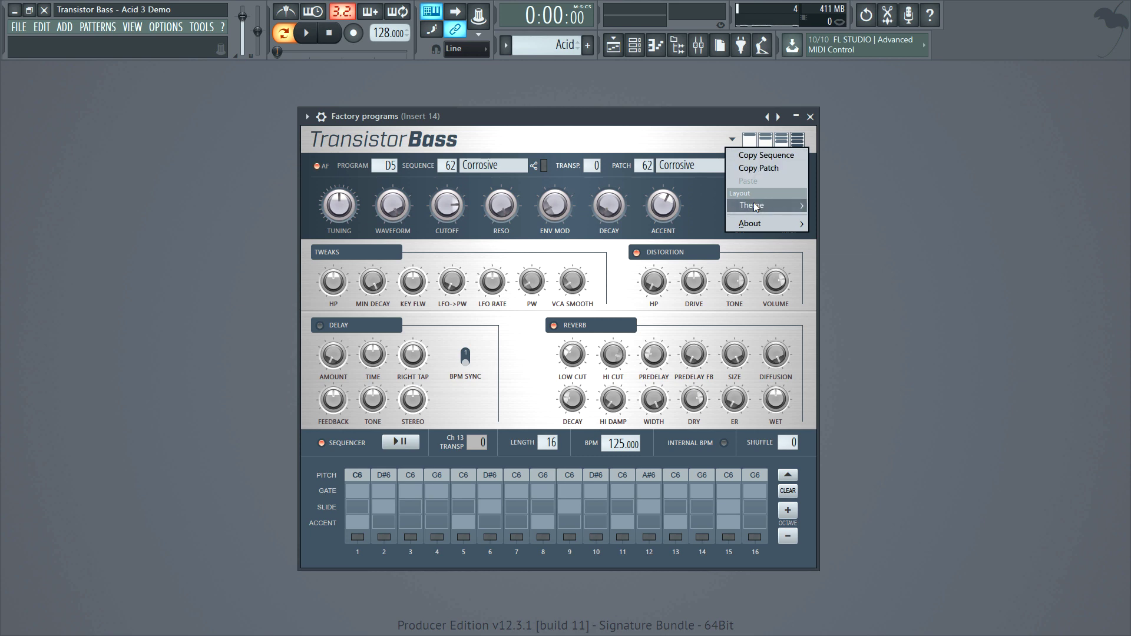
{"action": "mouse_move", "coordinate": [755, 206]}
{"action": "left_click", "coordinate": [832, 205]}
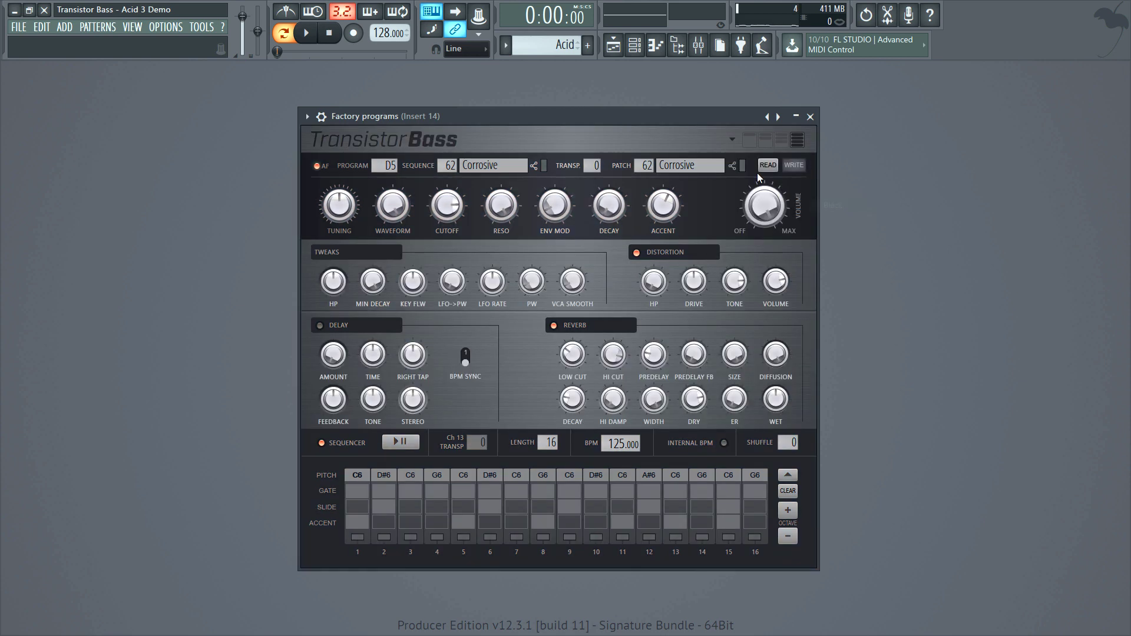
{"action": "left_click", "coordinate": [733, 141]}
{"action": "mouse_move", "coordinate": [757, 204]}
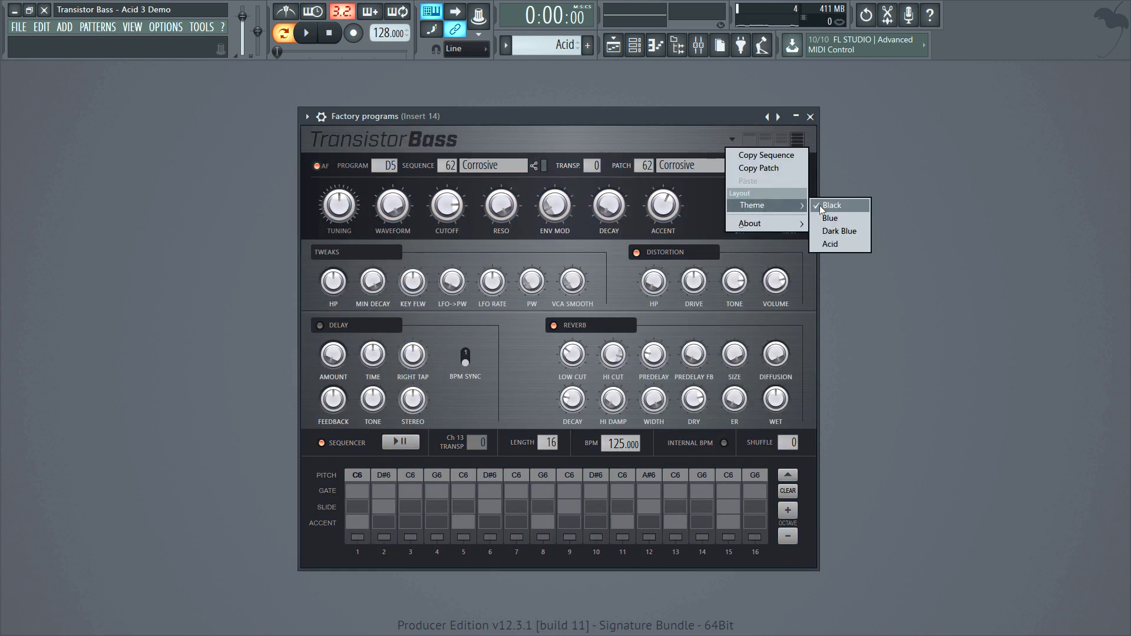
{"action": "left_click", "coordinate": [831, 218]}
{"action": "left_click", "coordinate": [733, 140]}
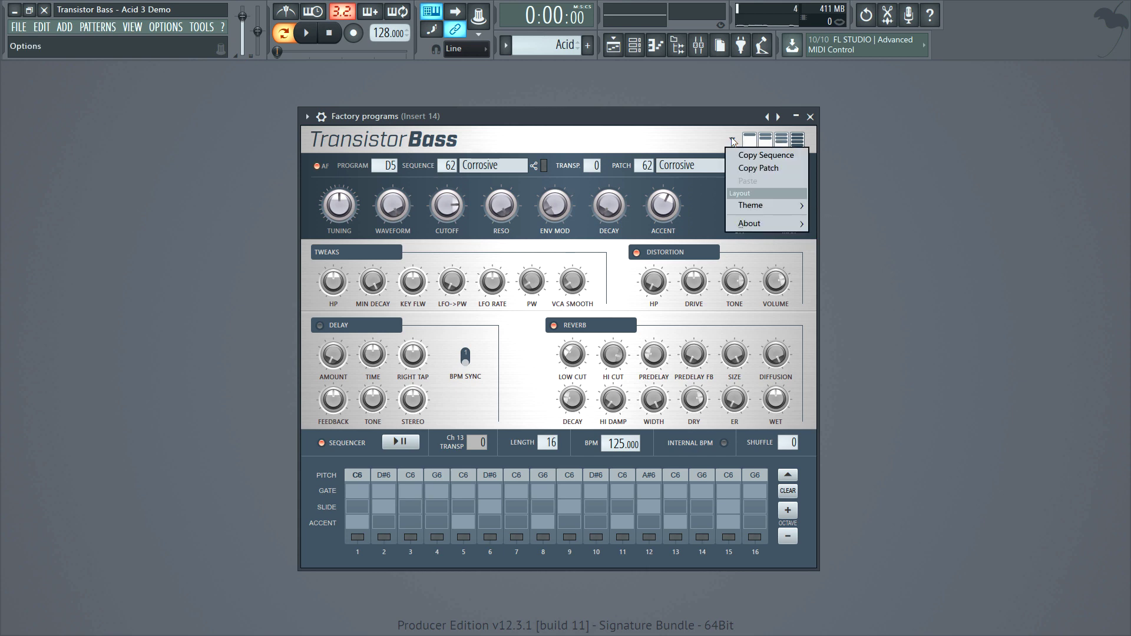
{"action": "mouse_move", "coordinate": [751, 205]}
{"action": "left_click", "coordinate": [841, 235]}
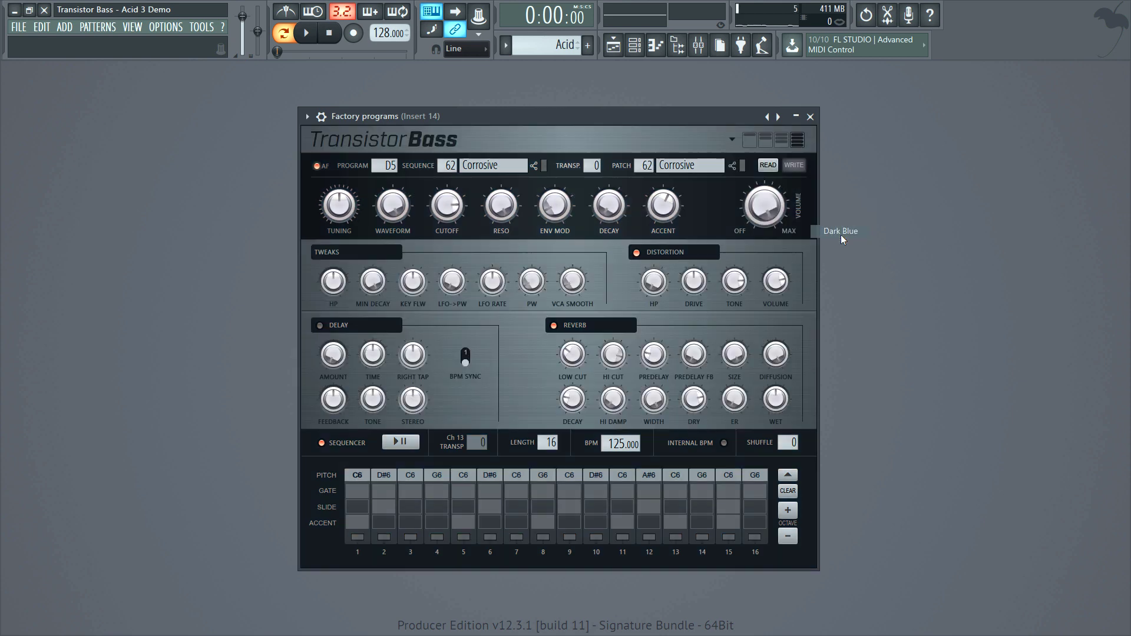
{"action": "left_click", "coordinate": [733, 140]}
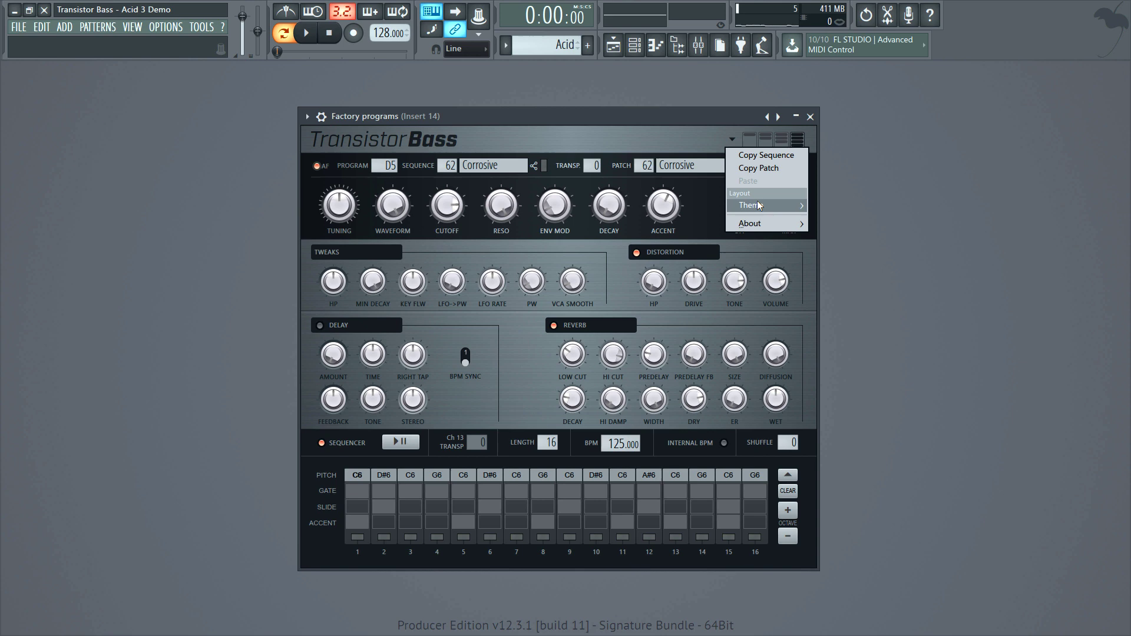
{"action": "mouse_move", "coordinate": [760, 205]}
{"action": "left_click", "coordinate": [851, 247]}
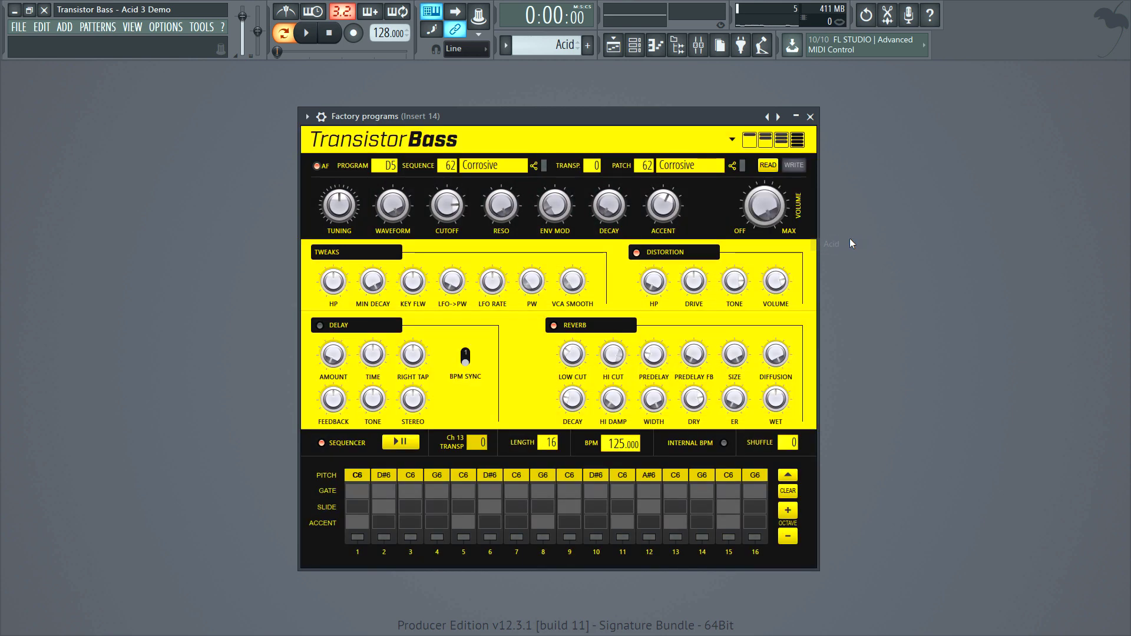
{"action": "left_click", "coordinate": [733, 140]}
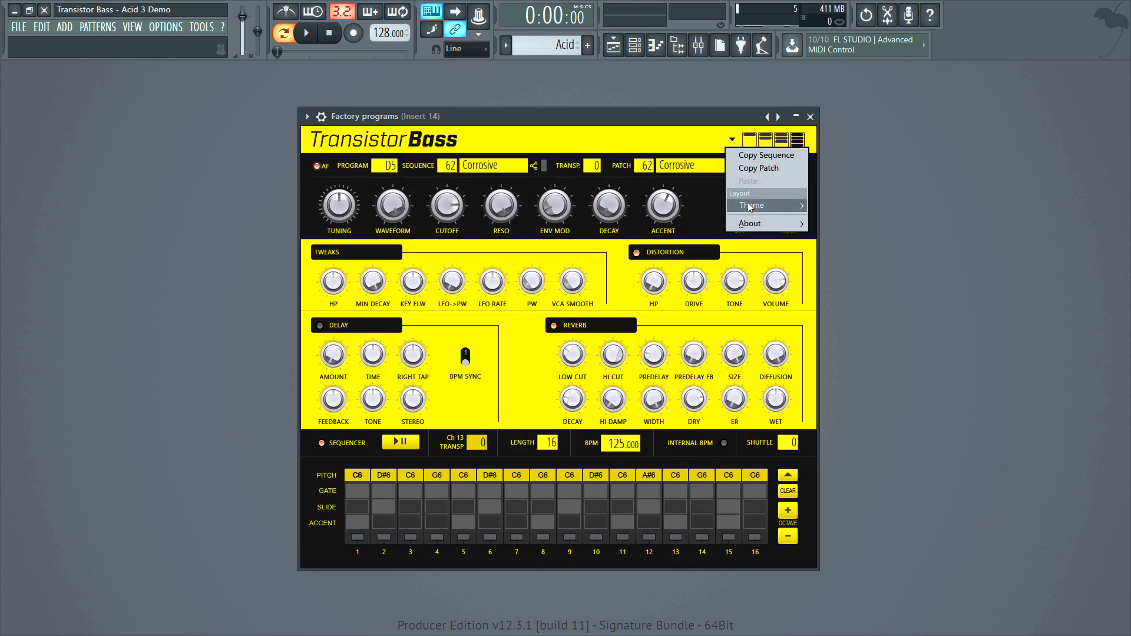
{"action": "mouse_move", "coordinate": [760, 205]}
{"action": "left_click", "coordinate": [830, 222]}
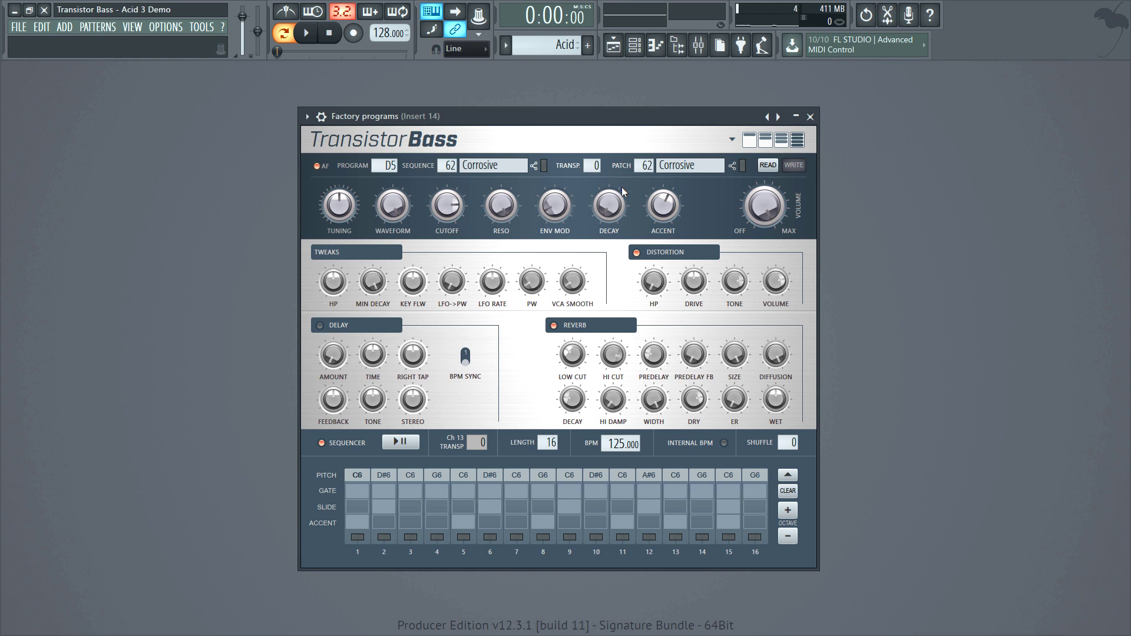
{"action": "left_click", "coordinate": [450, 168]}
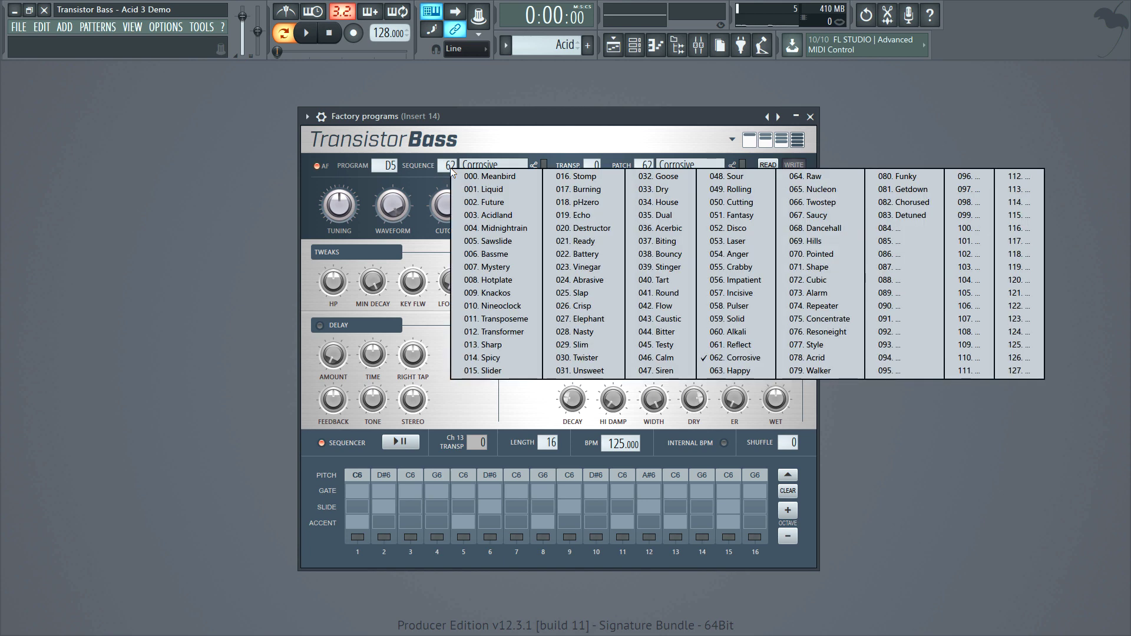
{"action": "left_click", "coordinate": [659, 143]}
{"action": "left_click", "coordinate": [642, 165]}
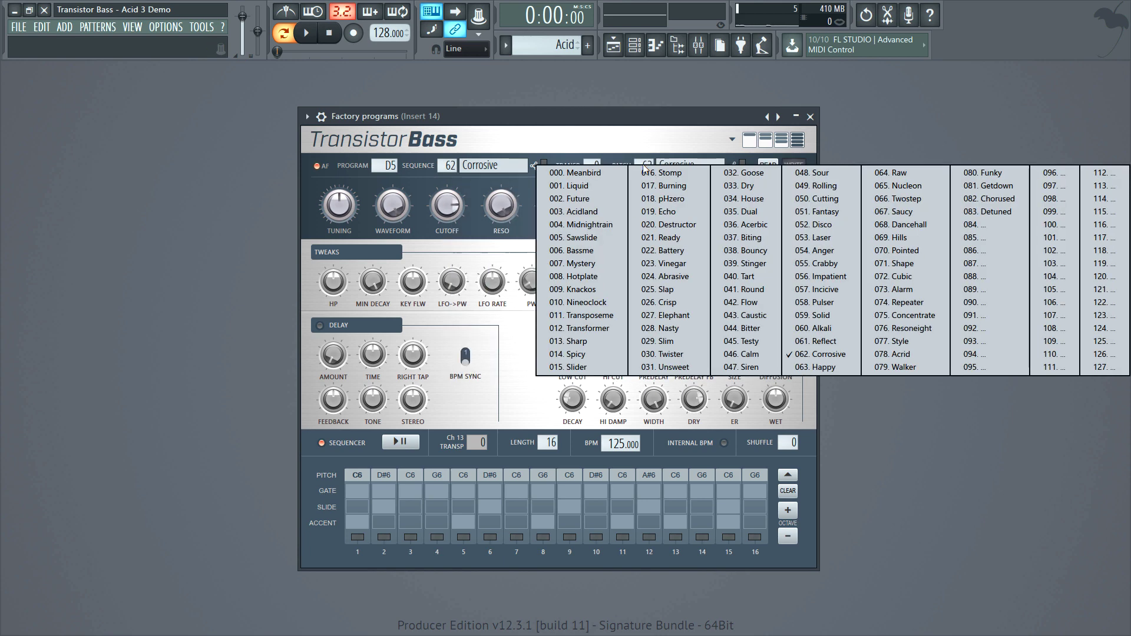
{"action": "left_click", "coordinate": [698, 137]}
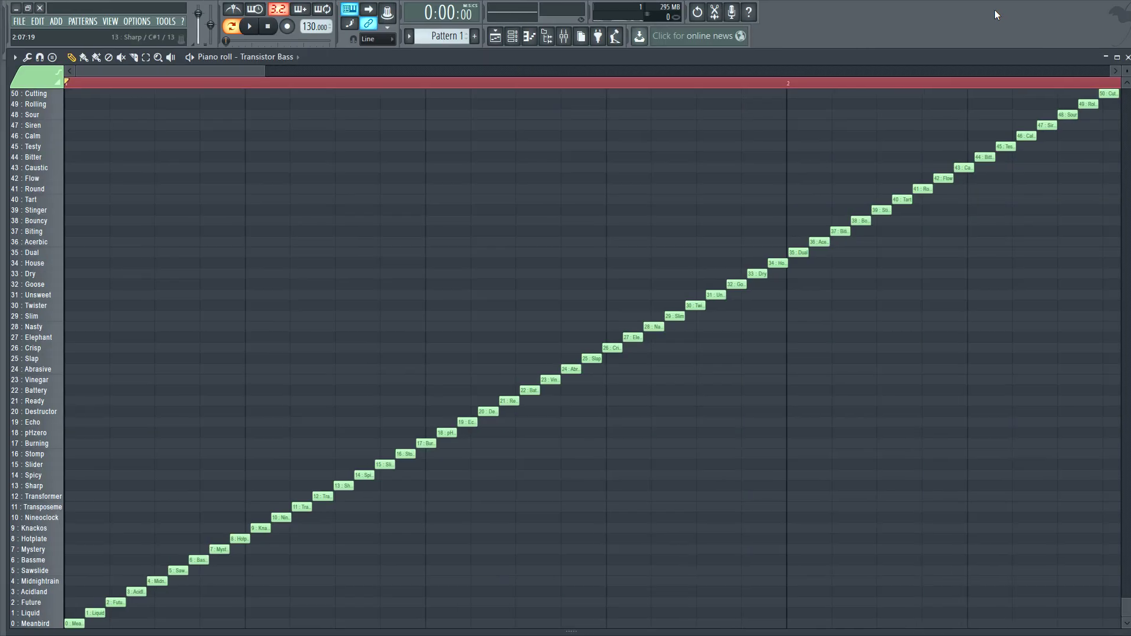
- Audition Alkali, Corrosive and Nucleon via C5, D5, F5, nudge the cutoff, and disable the sequencer
{"action": "key", "text": "space"}
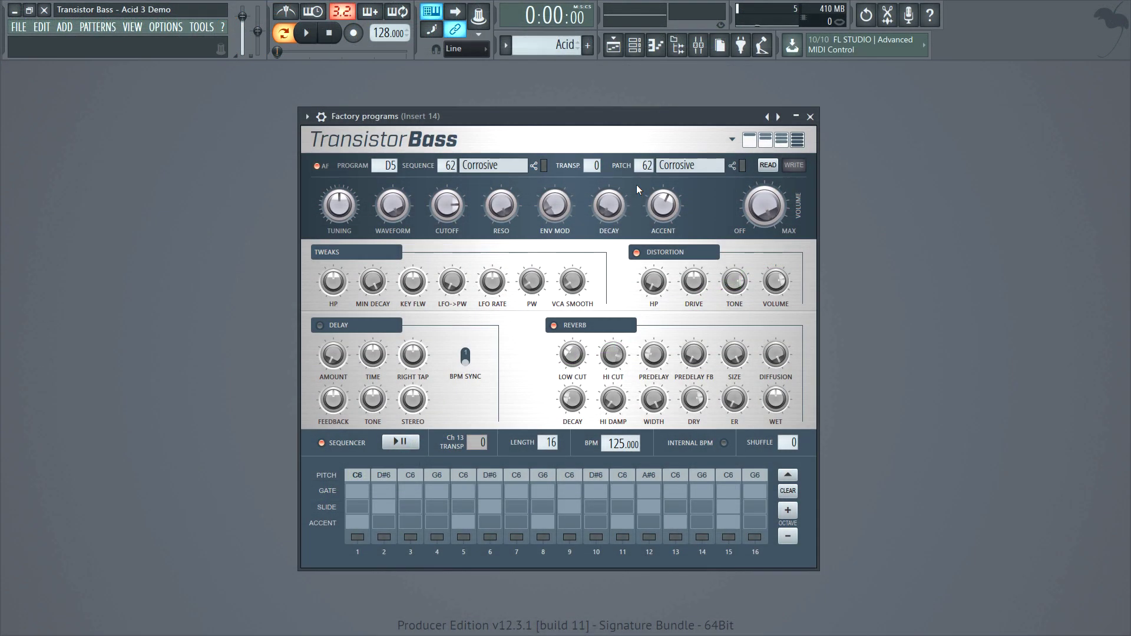
{"action": "key", "text": "z"}
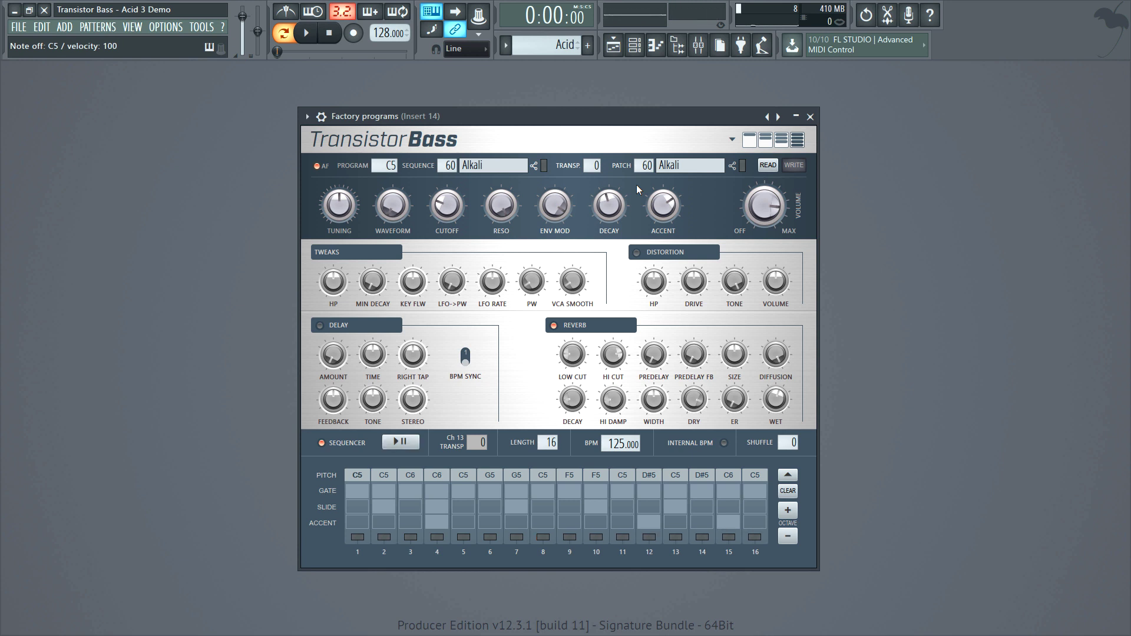
{"action": "key", "text": "x"}
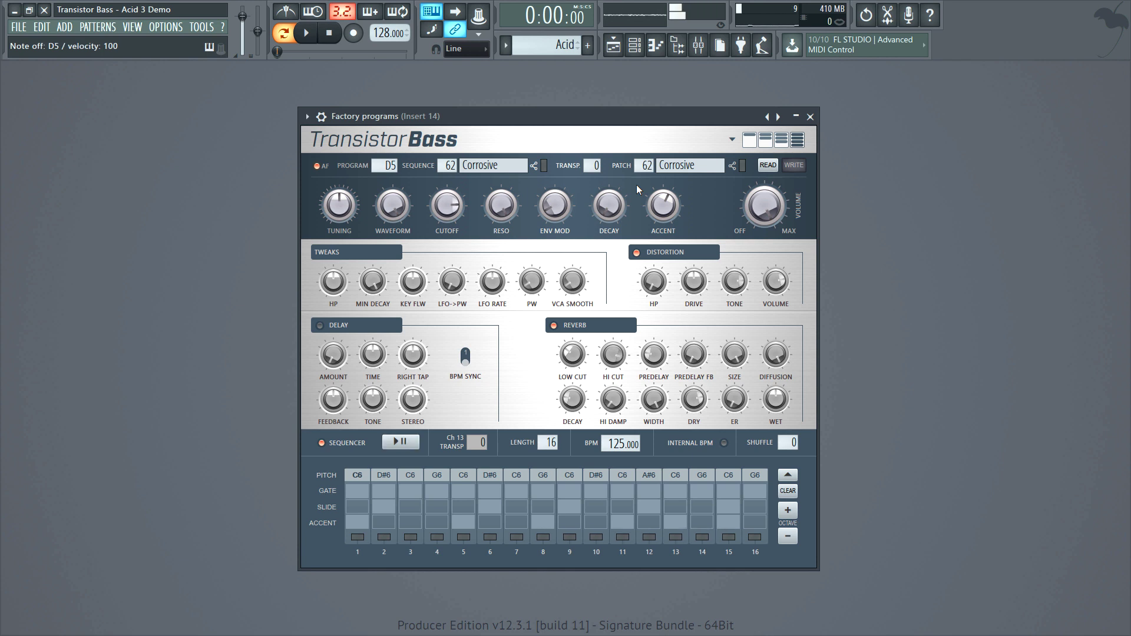
{"action": "key", "text": "v"}
{"action": "left_click_drag", "start_coordinate": [447, 205], "coordinate": [447, 194]}
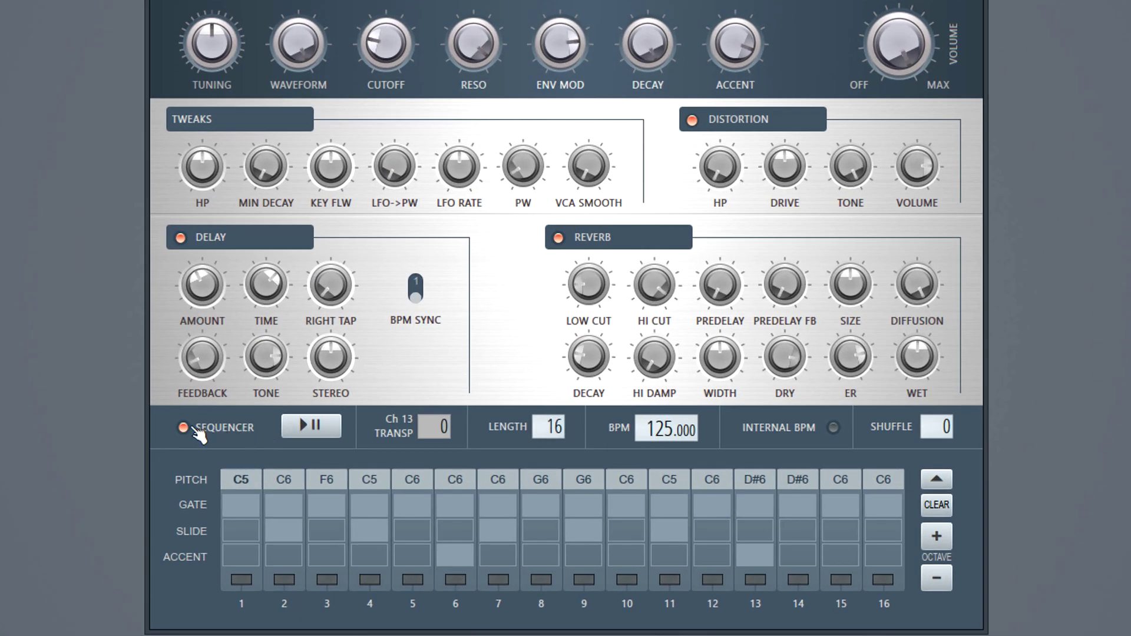
{"action": "left_click", "coordinate": [193, 429]}
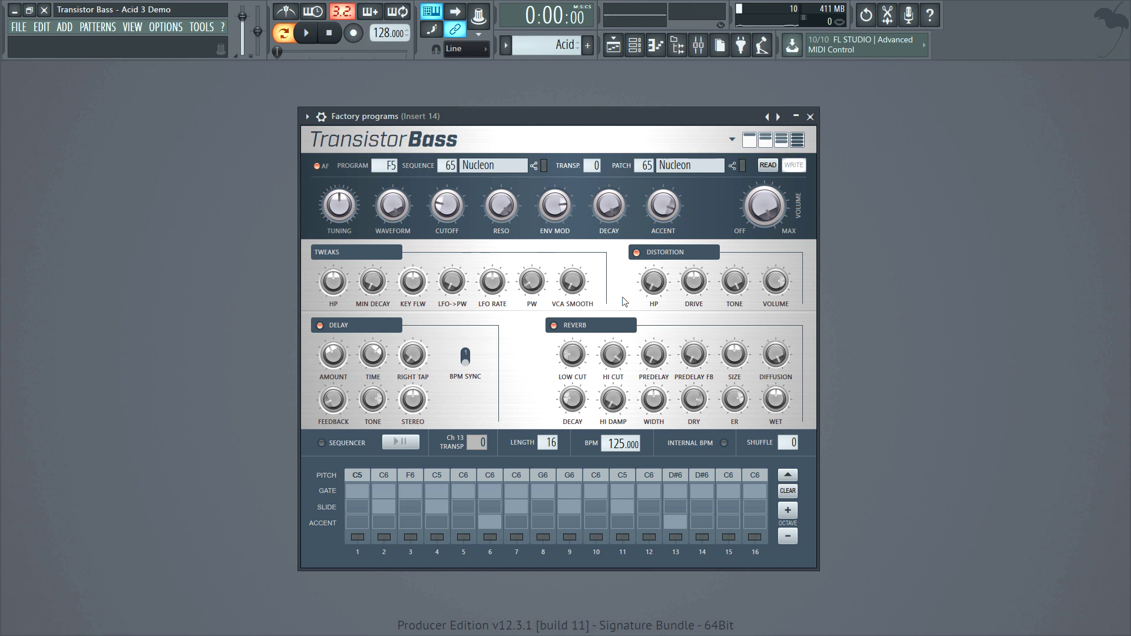
- Pick the Tart program (patch 40) from the Patch preset list
{"action": "left_click", "coordinate": [647, 167]}
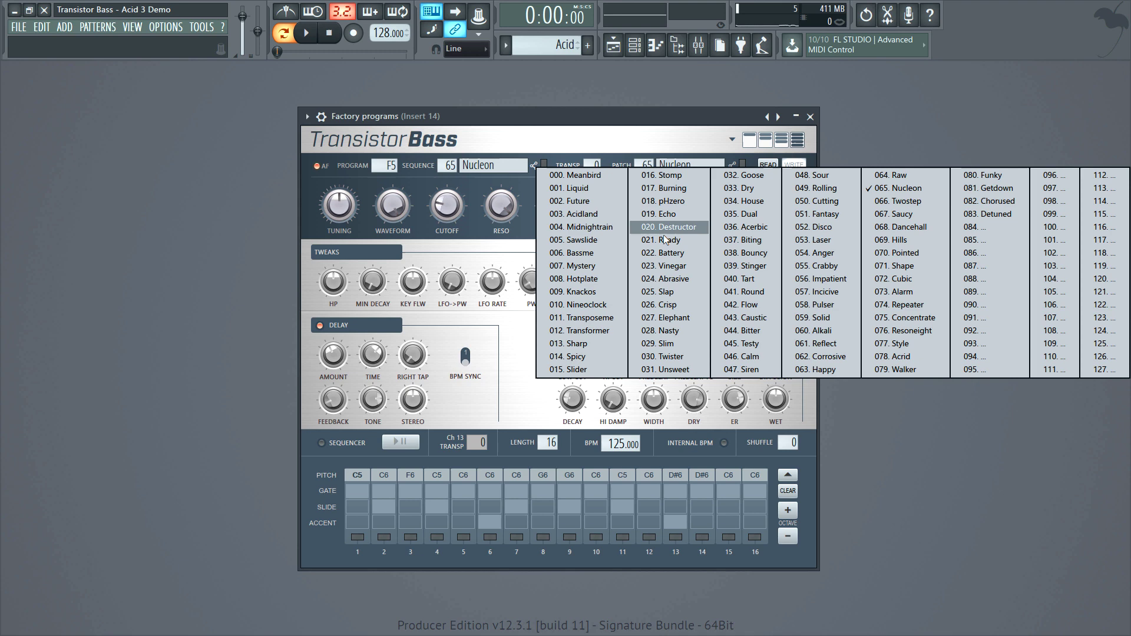
{"action": "left_click", "coordinate": [661, 366]}
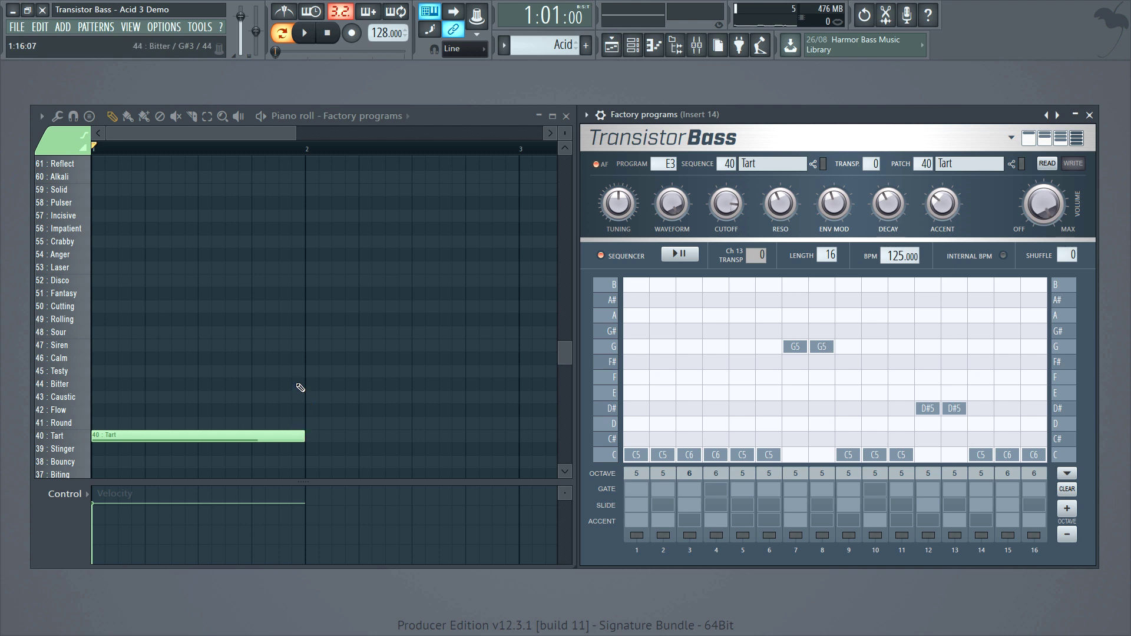
- Add then delete a Bitter note at bar 2, and stretch the Tart note to bar 3
{"action": "key", "text": "space"}
{"action": "left_click", "coordinate": [302, 384]}
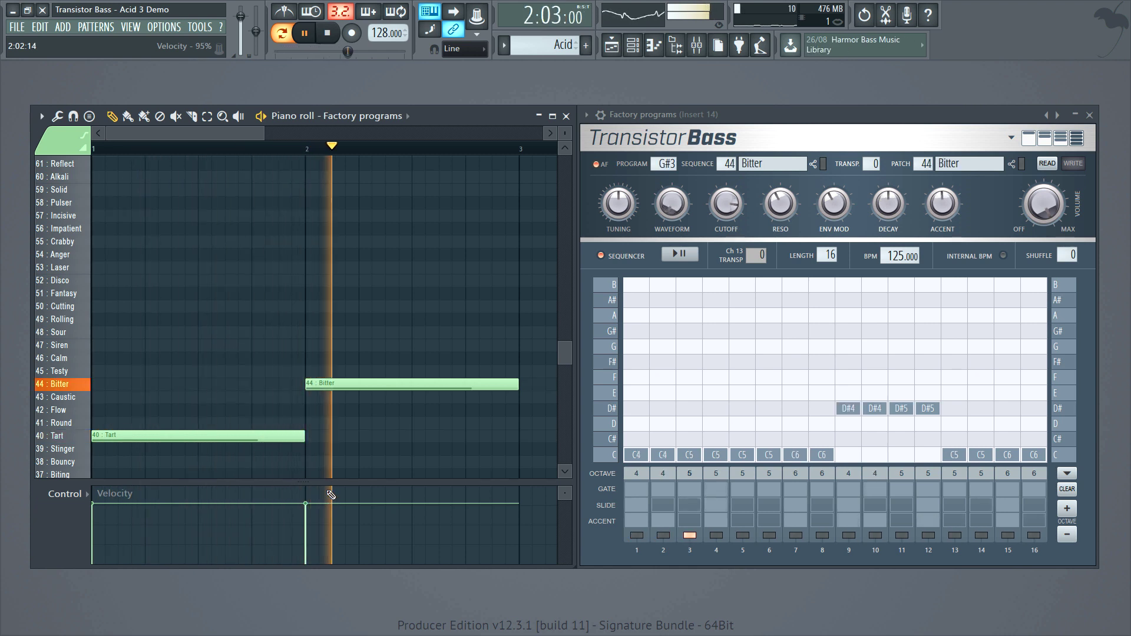
{"action": "key", "text": "space"}
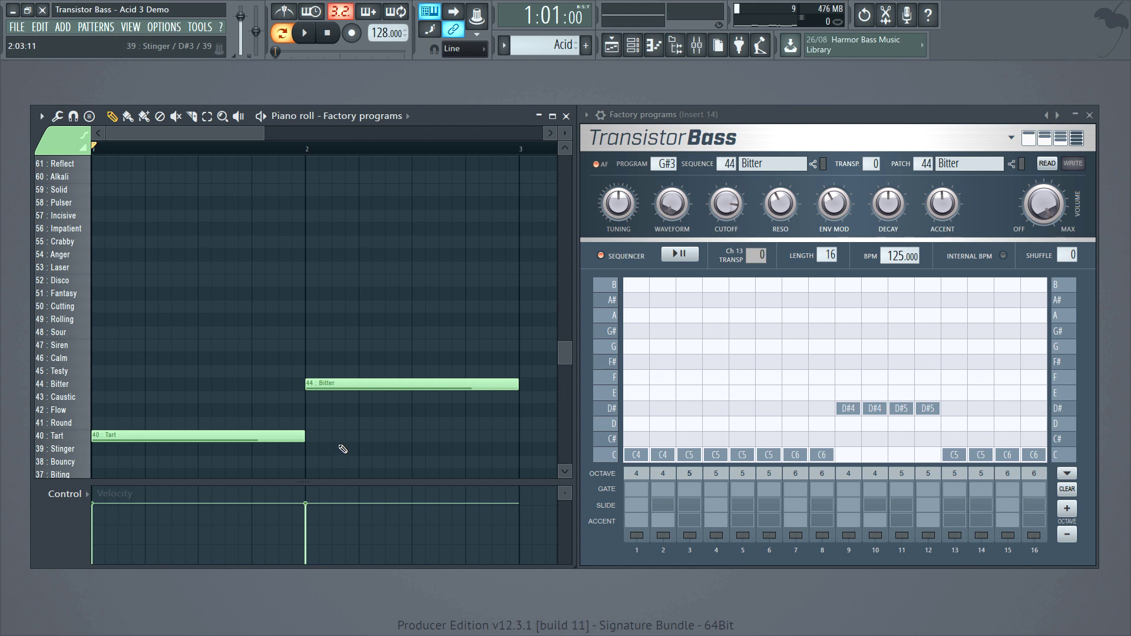
{"action": "right_click", "coordinate": [344, 385]}
{"action": "left_click_drag", "start_coordinate": [304, 436], "coordinate": [519, 436]}
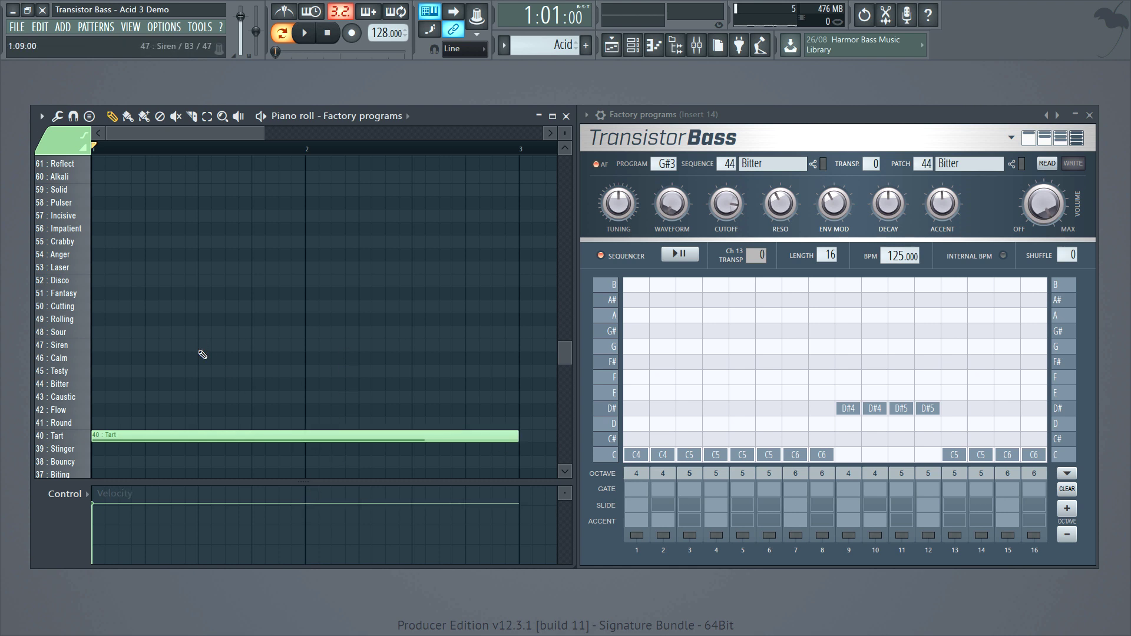
- Make new notes transpose sequences, add a short Incisive note, and move it to the Pulser row
{"action": "left_click", "coordinate": [68, 148]}
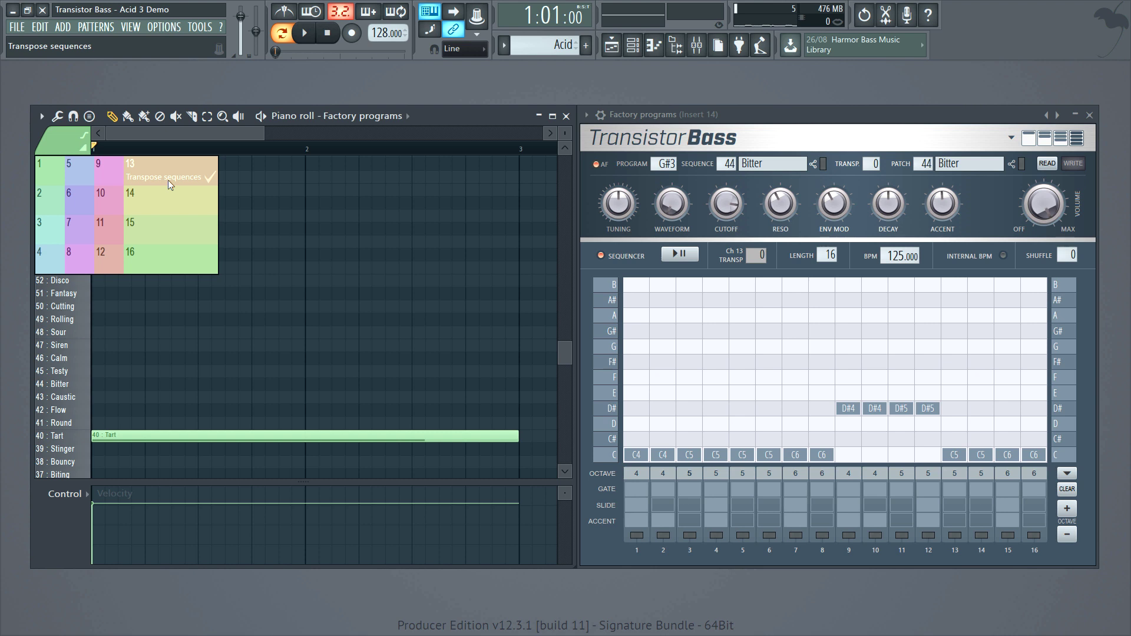
{"action": "left_click", "coordinate": [153, 175]}
{"action": "left_click", "coordinate": [93, 216]}
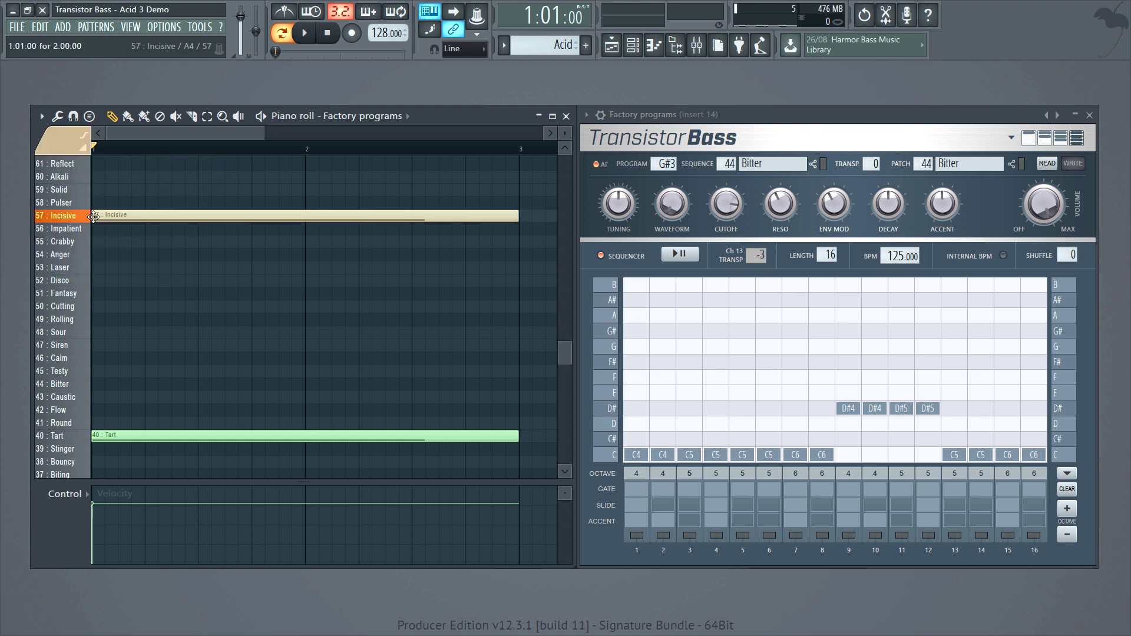
{"action": "left_click_drag", "start_coordinate": [516, 217], "coordinate": [151, 229]}
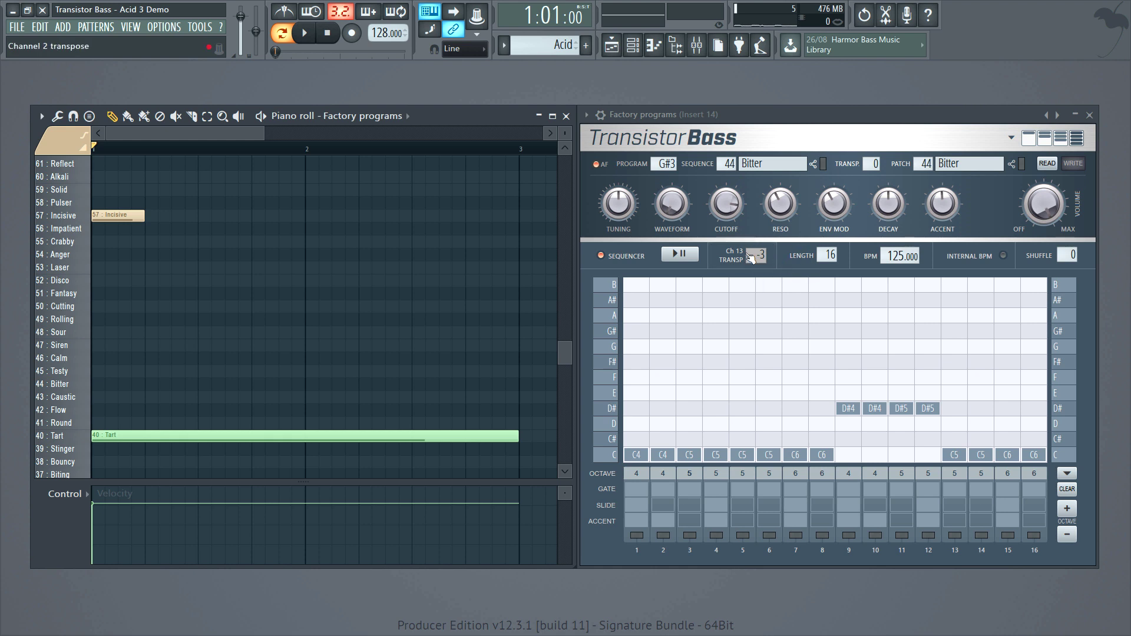
{"action": "left_click_drag", "start_coordinate": [111, 214], "coordinate": [104, 178]}
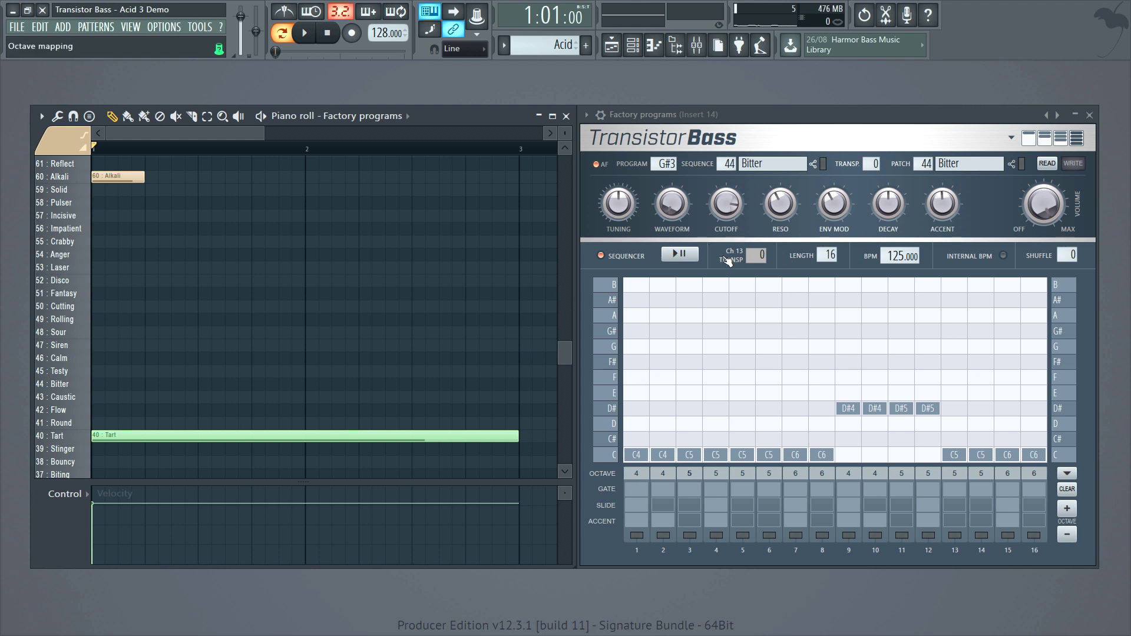
- Toggle the built-in sequencer, drag the note across program rows, and delete a Crabby note while playing
{"action": "left_click", "coordinate": [608, 260]}
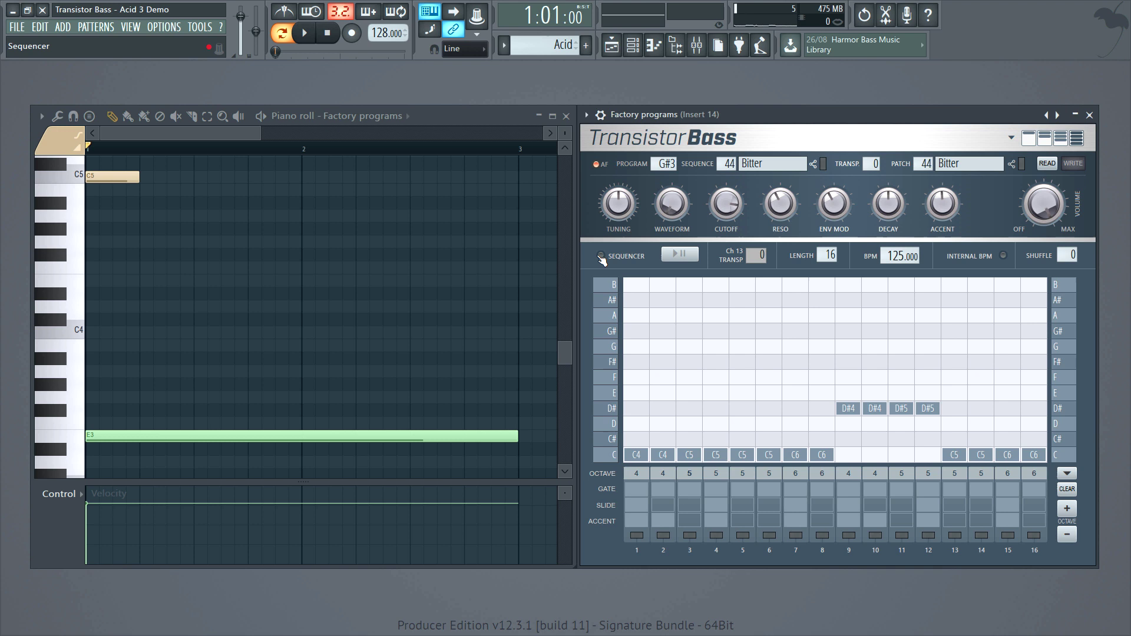
{"action": "left_click", "coordinate": [601, 257]}
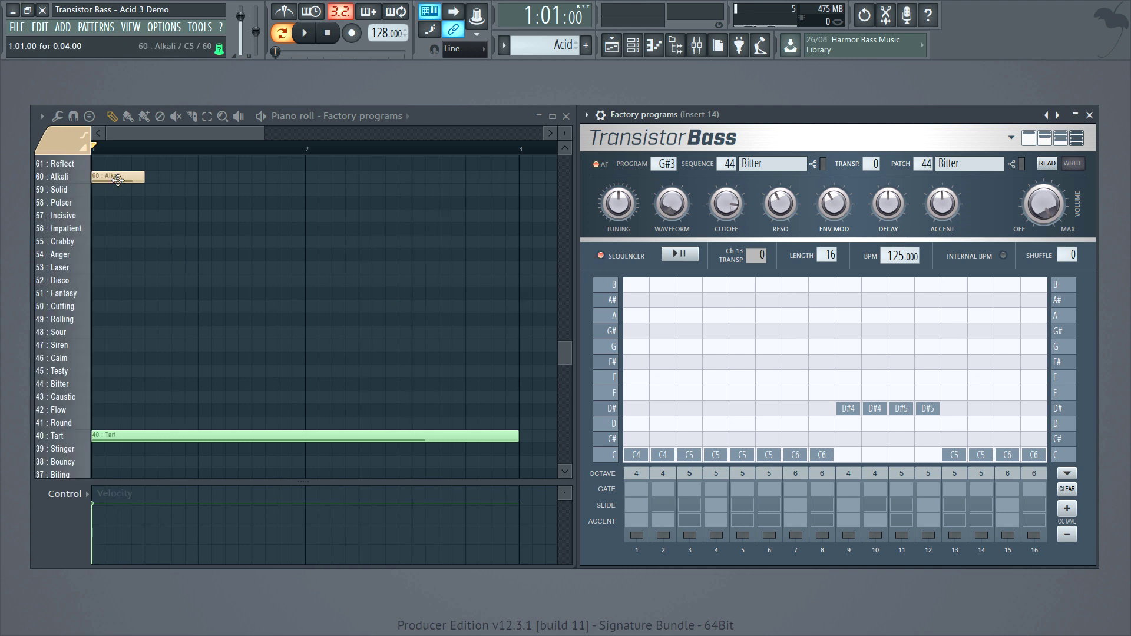
{"action": "left_click_drag", "start_coordinate": [118, 179], "coordinate": [89, 177]}
{"action": "key", "text": "space"}
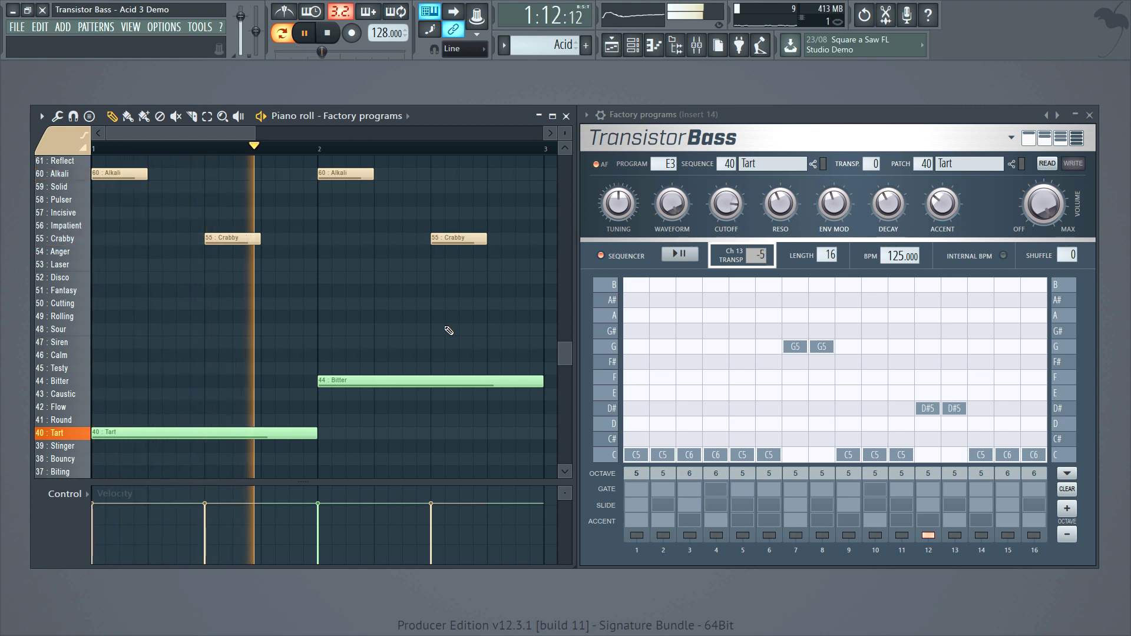
{"action": "right_click", "coordinate": [461, 240]}
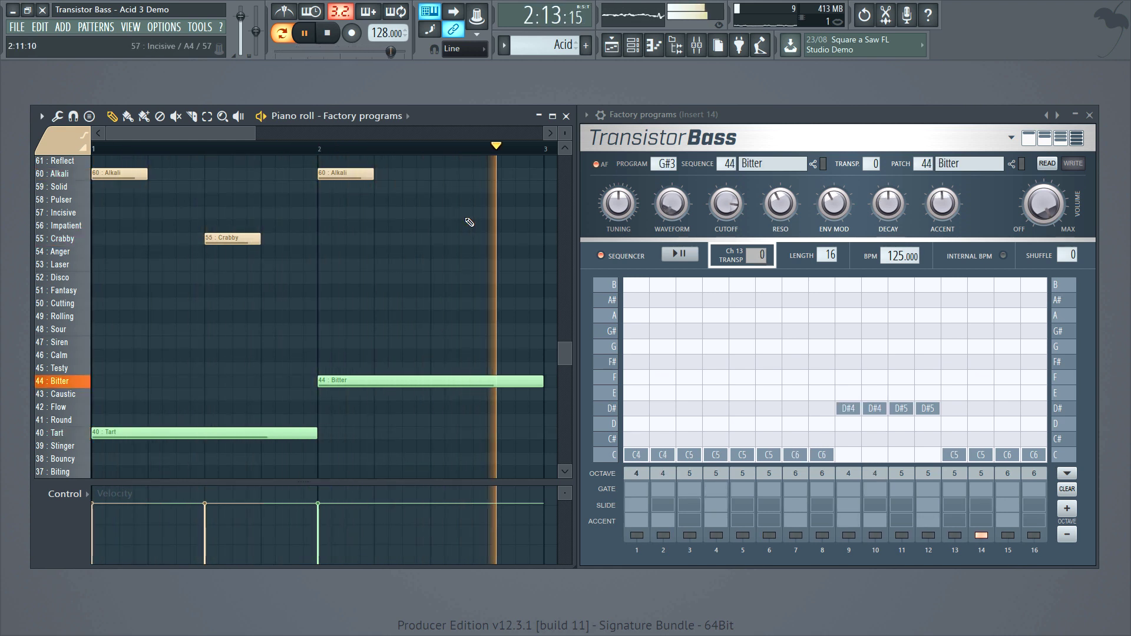
{"action": "key", "text": "space"}
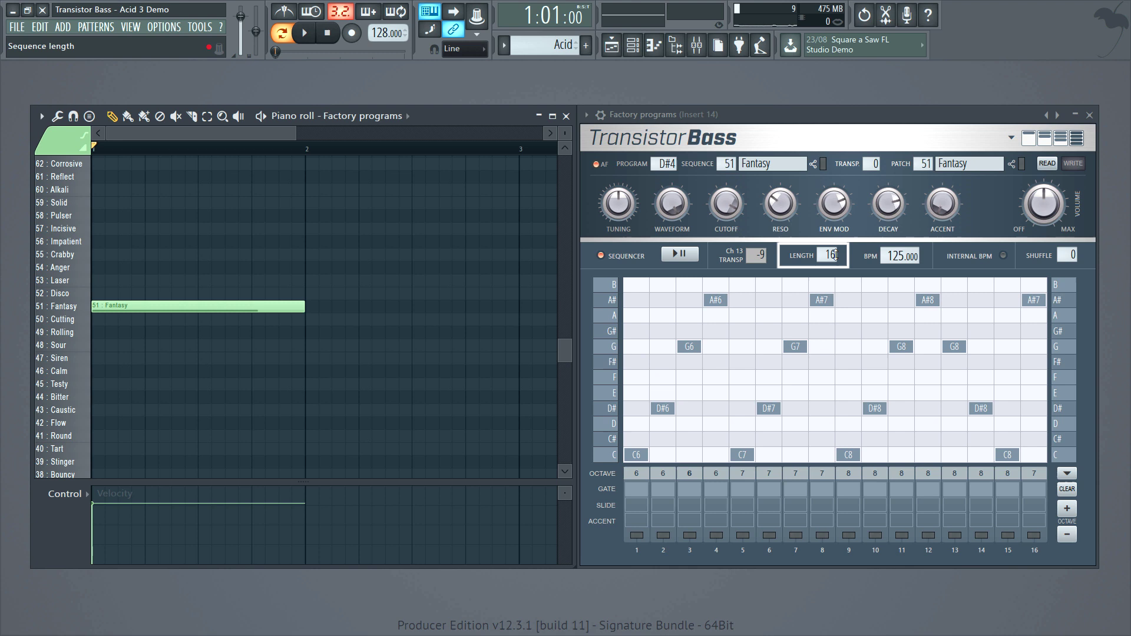
- Shorten the sequence length to 9 steps while auditioning playback
{"action": "key", "text": "space"}
{"action": "mouse_move", "coordinate": [835, 254]}
{"action": "left_mouse_down"}
{"action": "mouse_move", "coordinate": [834, 300]}
{"action": "mouse_move", "coordinate": [835, 265]}
{"action": "left_mouse_up"}
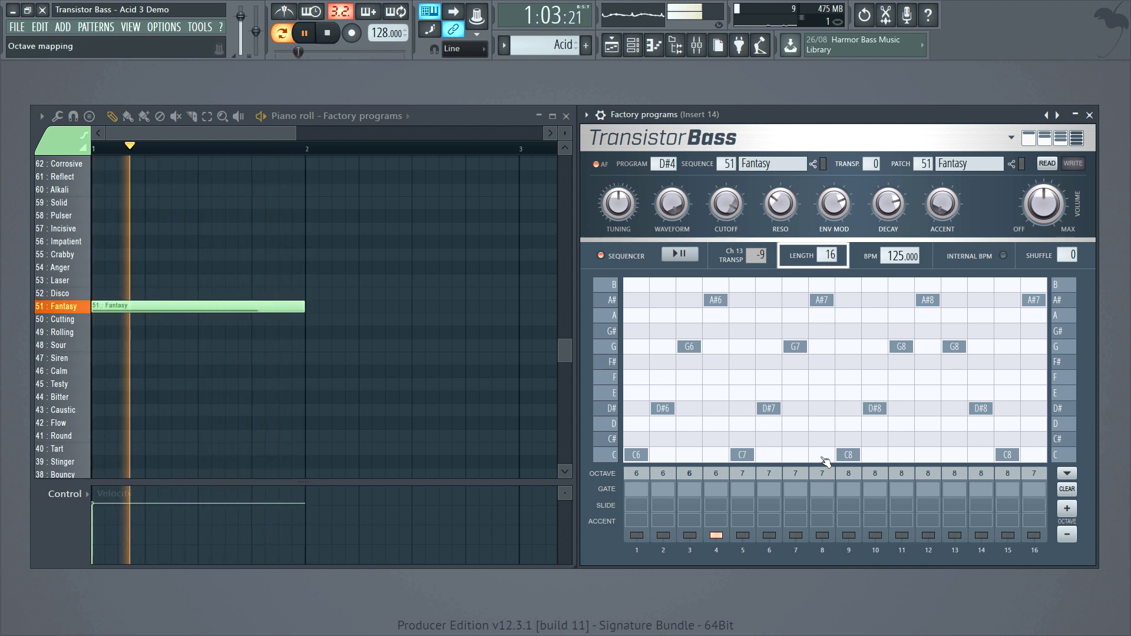
{"action": "key", "text": "space"}
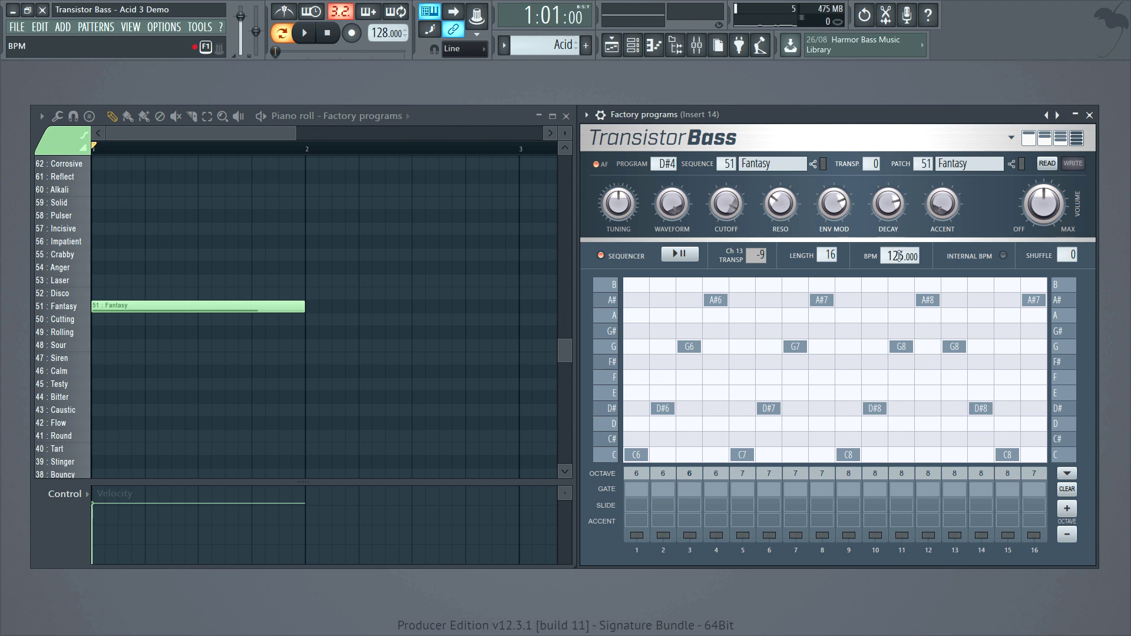
- Lower the sequencer tempo to 64 BPM and toggle internal BPM on, then off
{"action": "left_click_drag", "start_coordinate": [900, 256], "coordinate": [899, 271]}
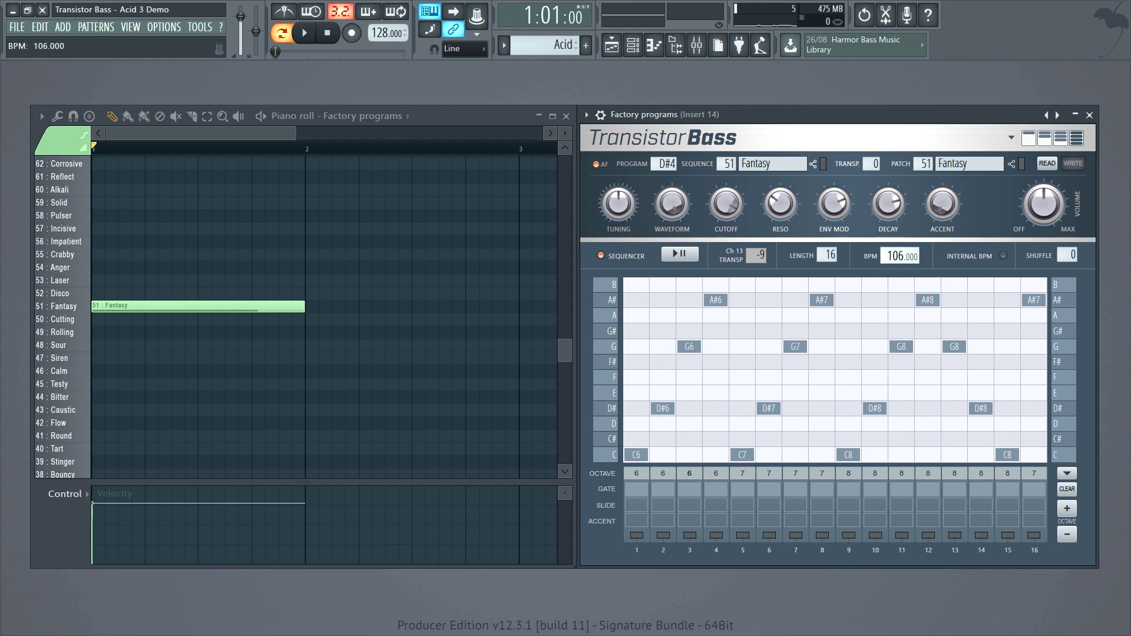
{"action": "key", "text": "space"}
{"action": "left_click", "coordinate": [1004, 256]}
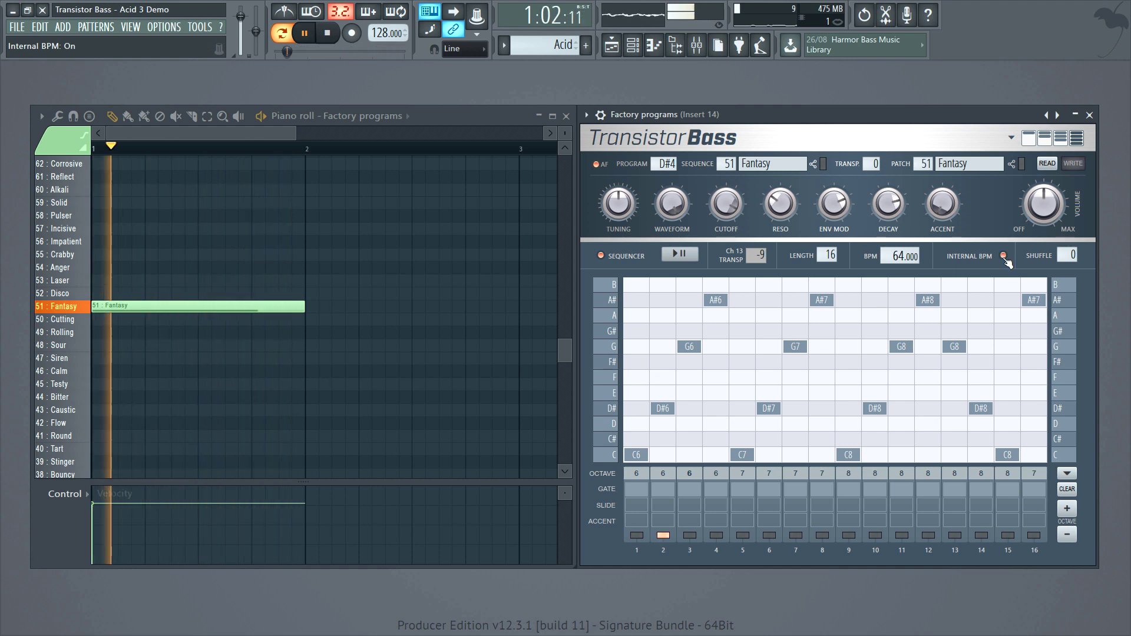
{"action": "left_click", "coordinate": [1004, 256]}
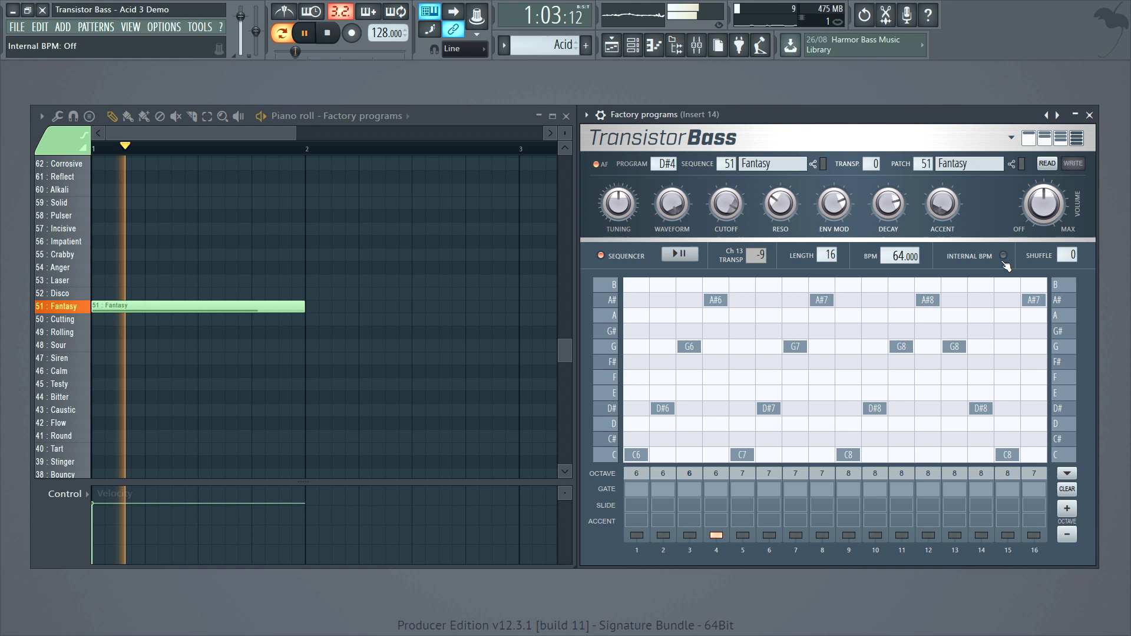
{"action": "key", "text": "space"}
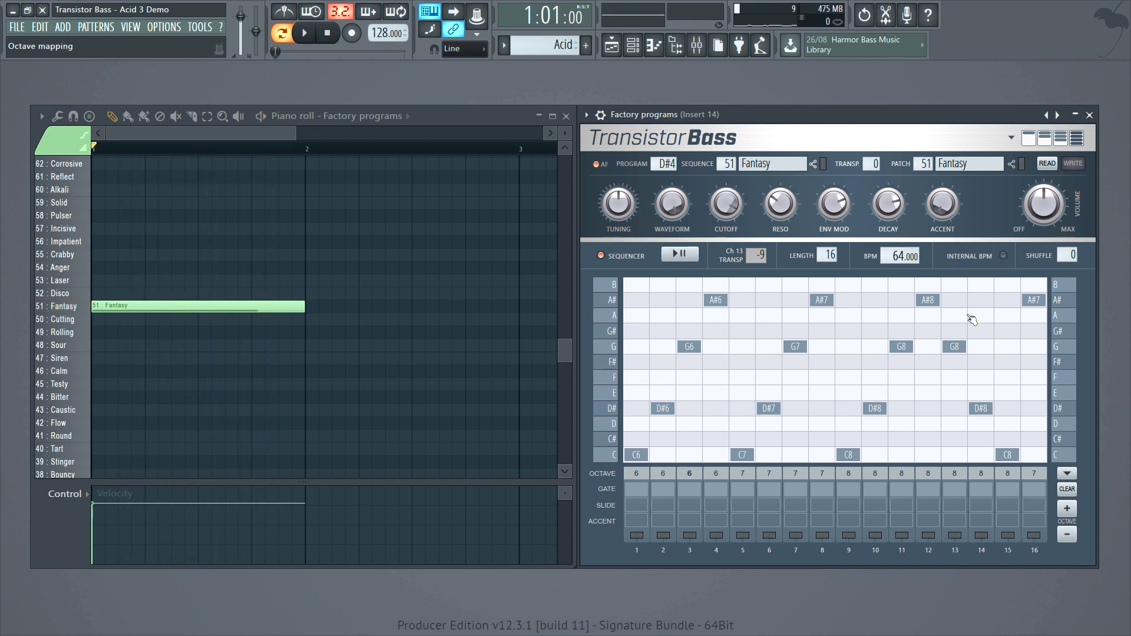
- Undo back to the Round program, run the sequencer, and sweep shuffle up to 100 and back down
{"action": "key", "text": "ctrl+z"}
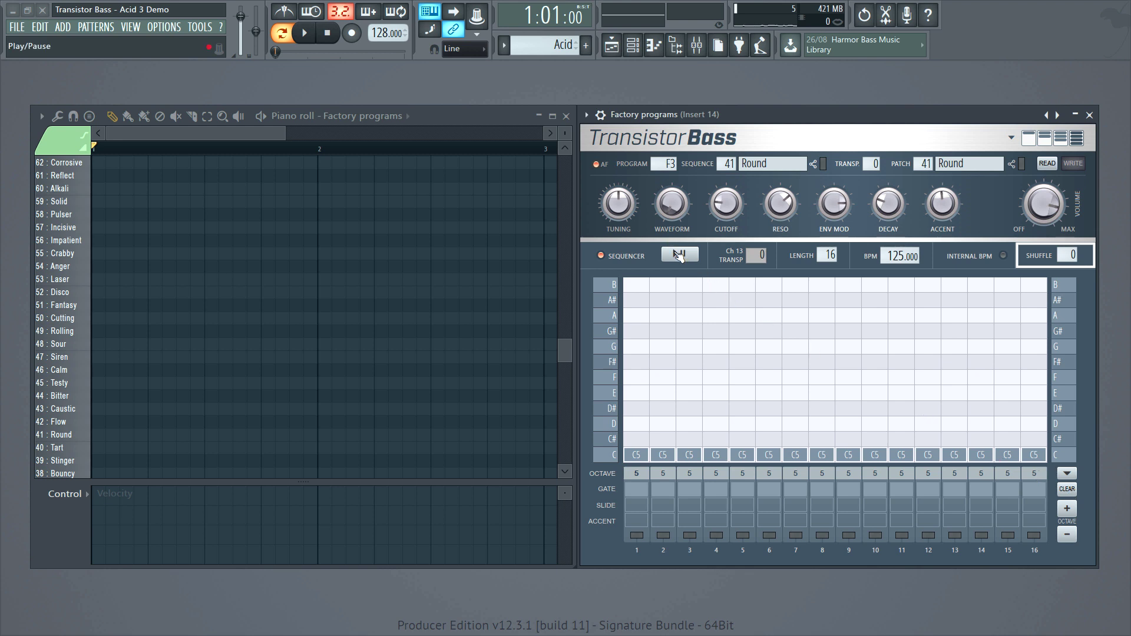
{"action": "left_click", "coordinate": [679, 254]}
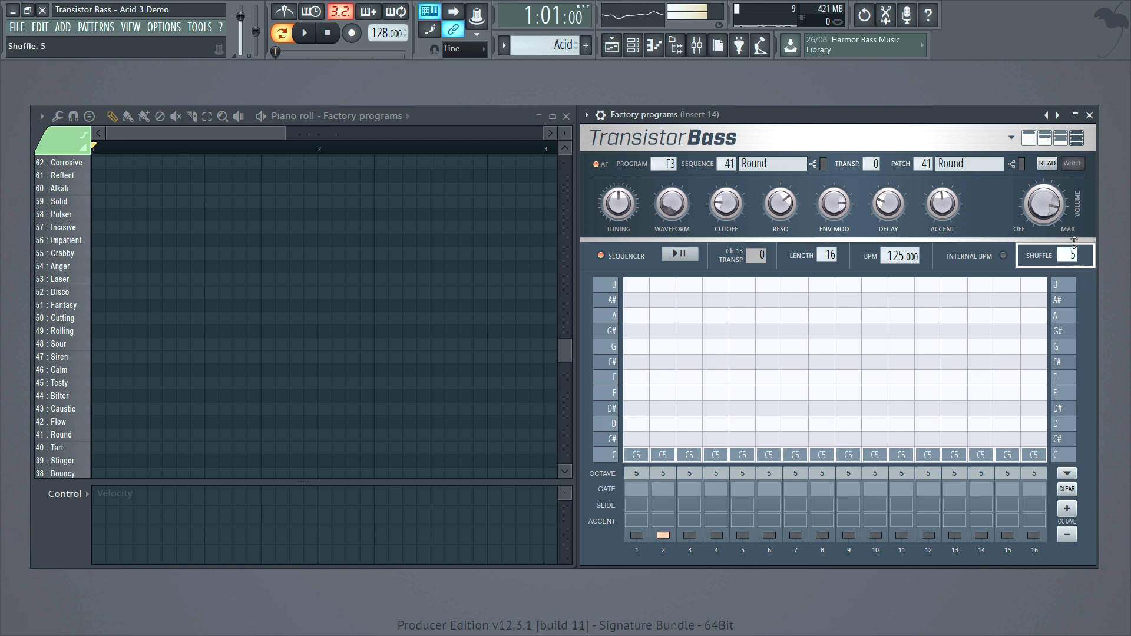
{"action": "left_click_drag", "start_coordinate": [1074, 242], "coordinate": [1082, 152]}
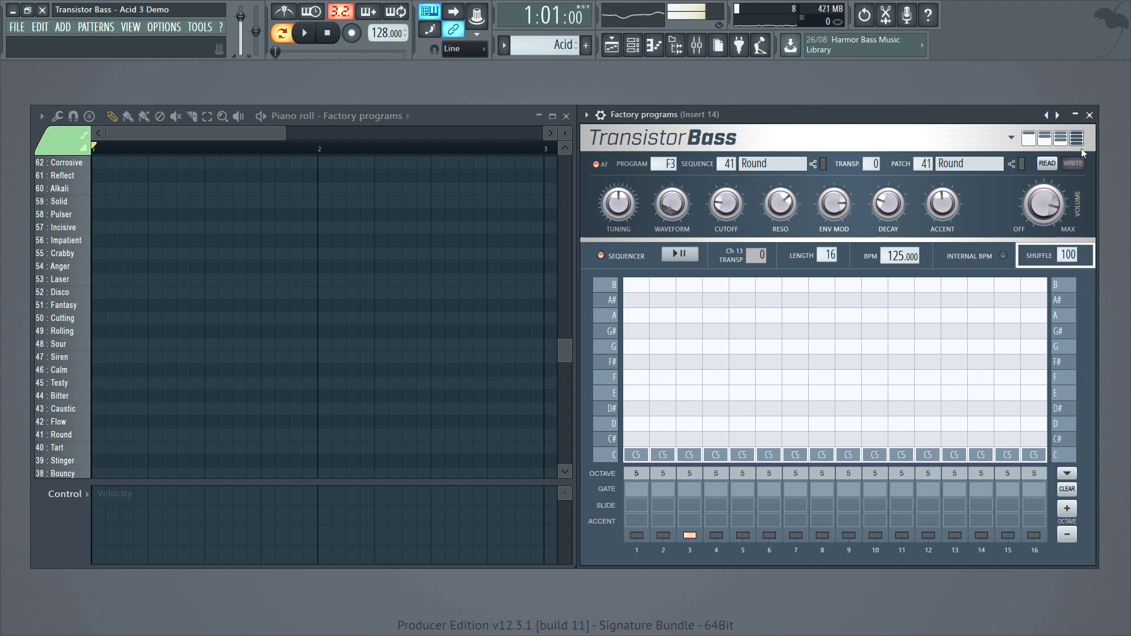
{"action": "left_click_drag", "start_coordinate": [1070, 254], "coordinate": [1115, 468]}
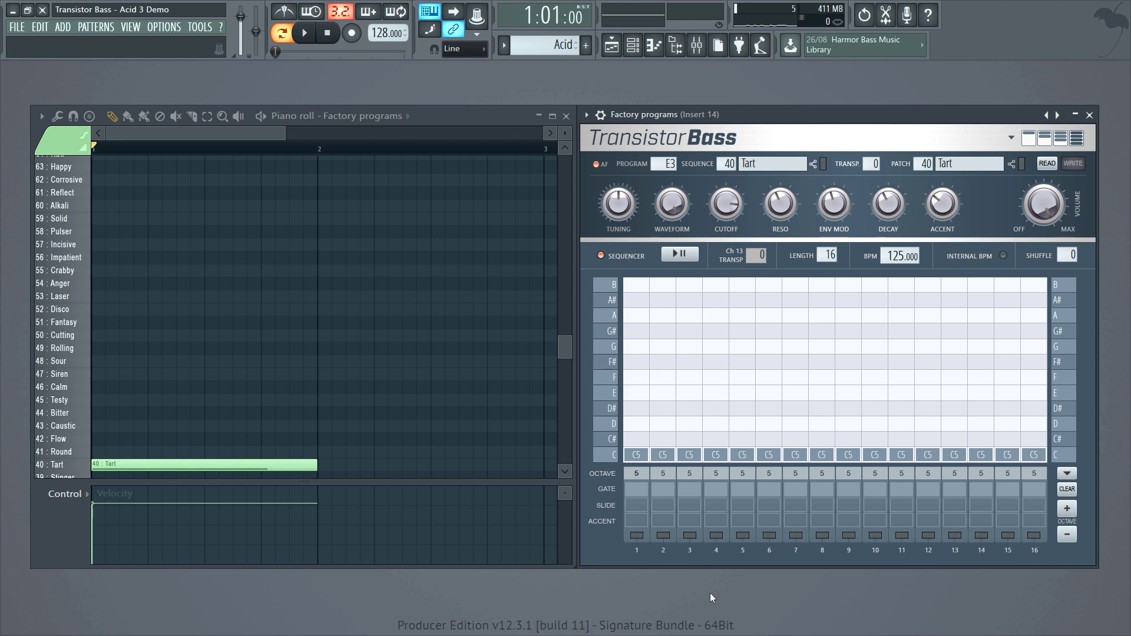
- Play and stop the Tart sequence four times to audition the changed gate steps
{"action": "key", "text": "space"}
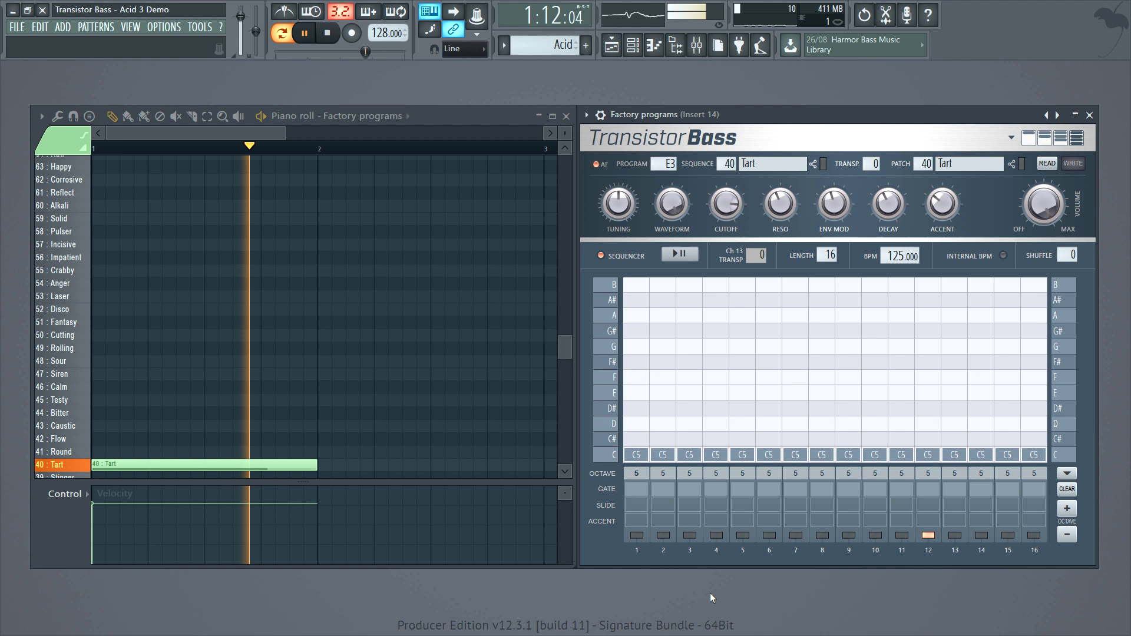
{"action": "key", "text": "space"}
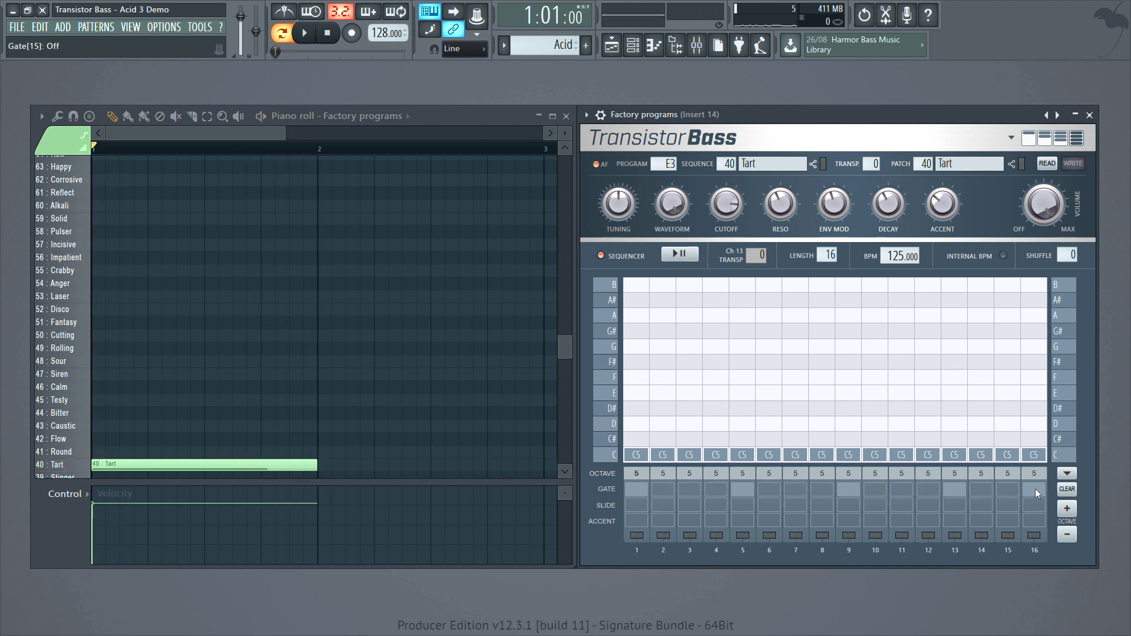
{"action": "key", "text": "space"}
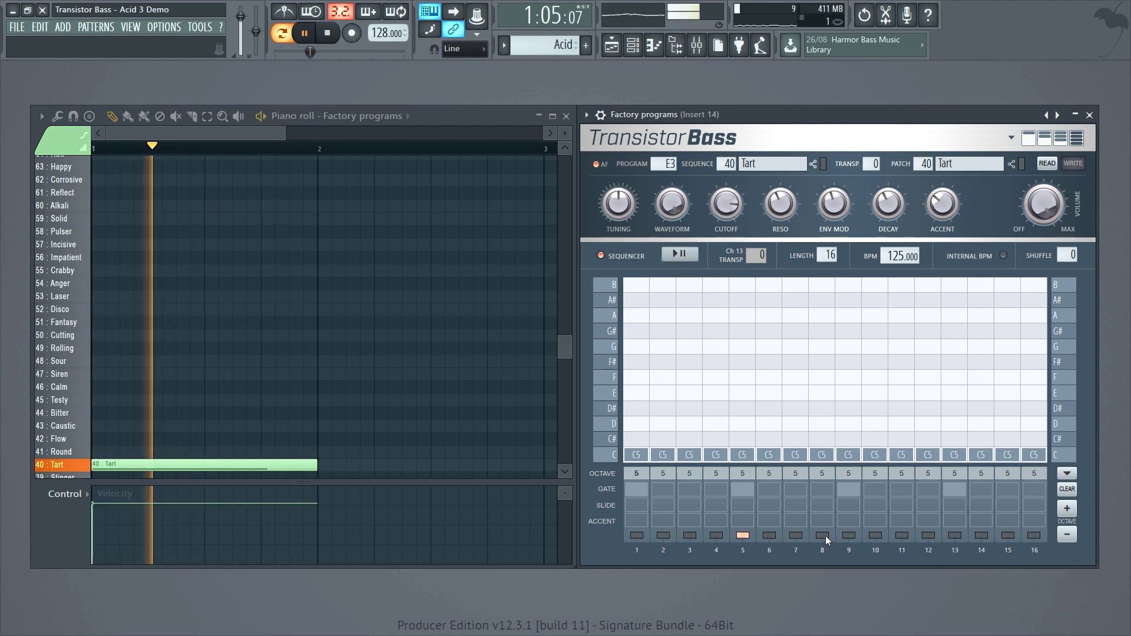
{"action": "key", "text": "space"}
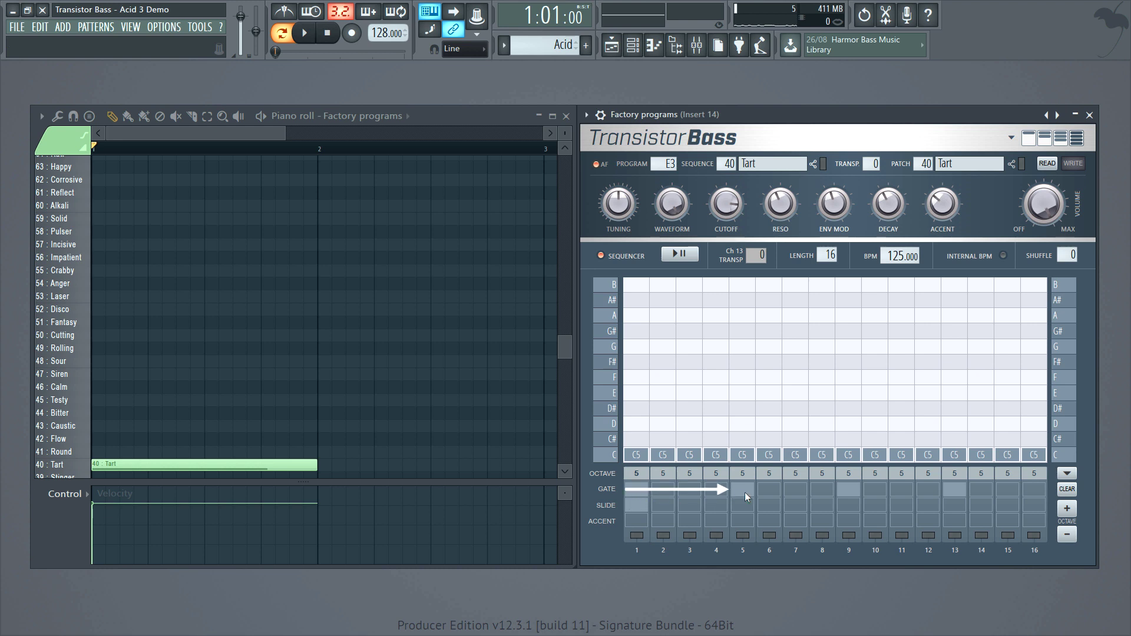
{"action": "key", "text": "space"}
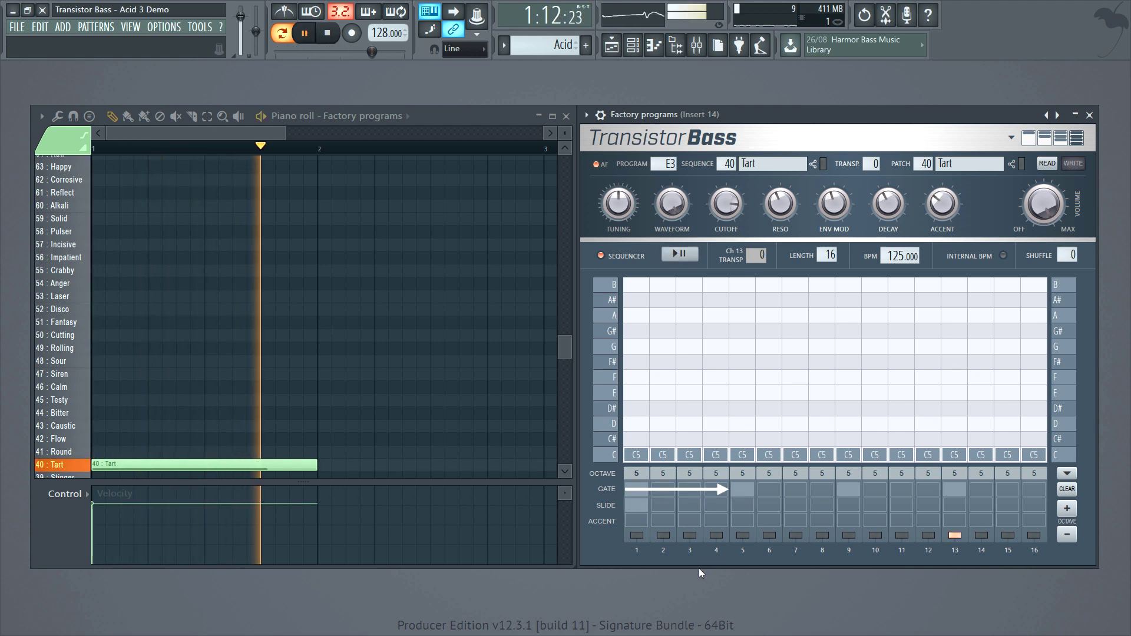
{"action": "key", "text": "space"}
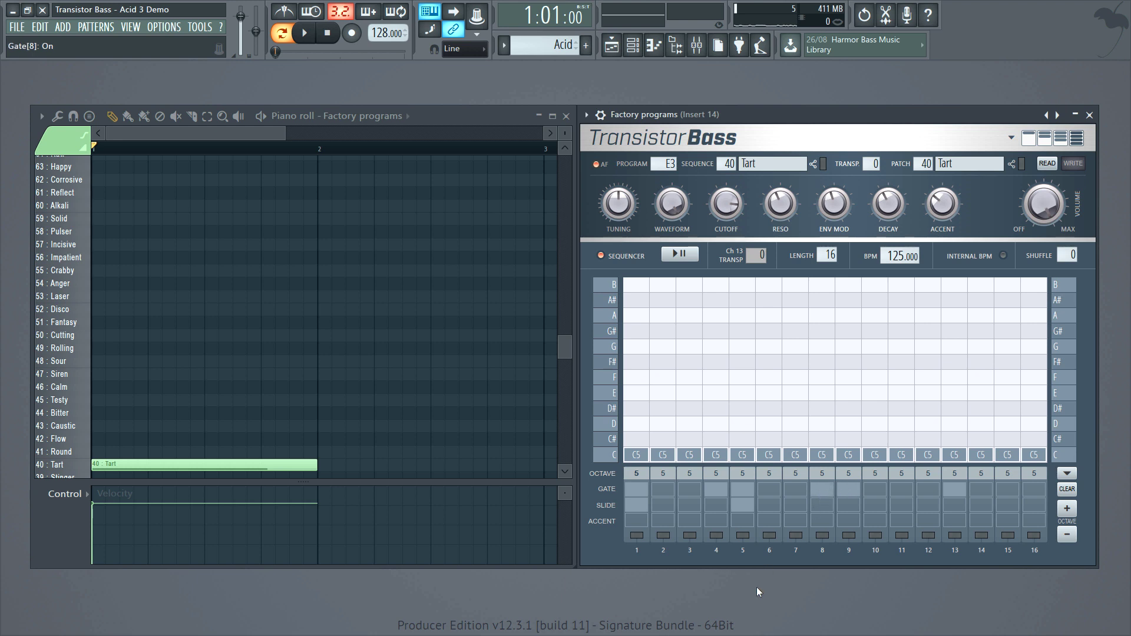
{"action": "key", "text": "space"}
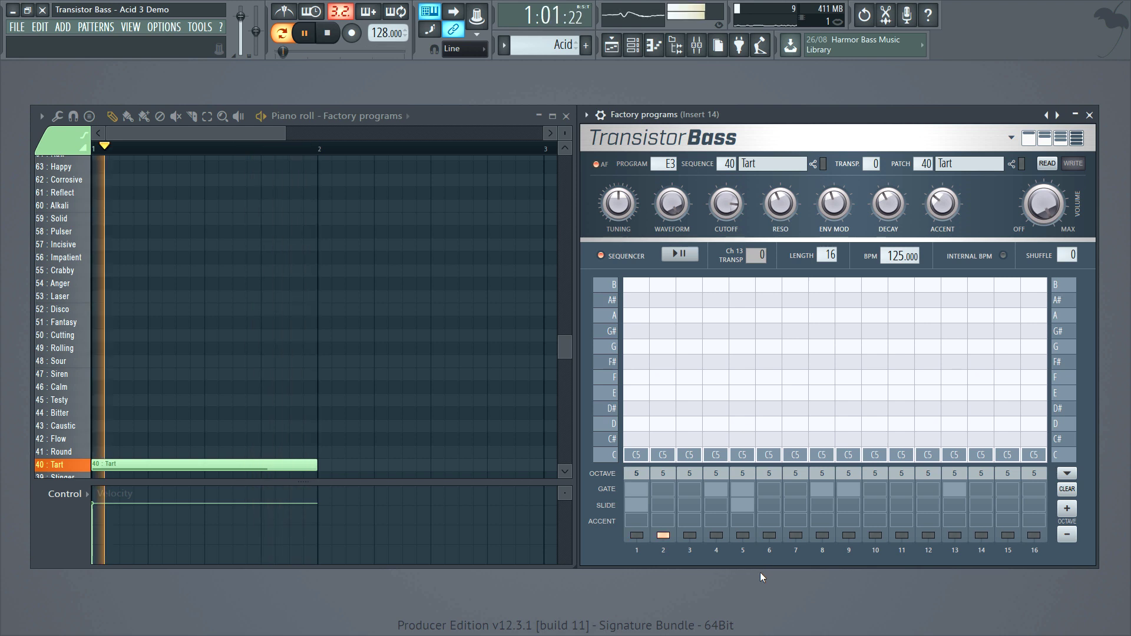
{"action": "key", "text": "space"}
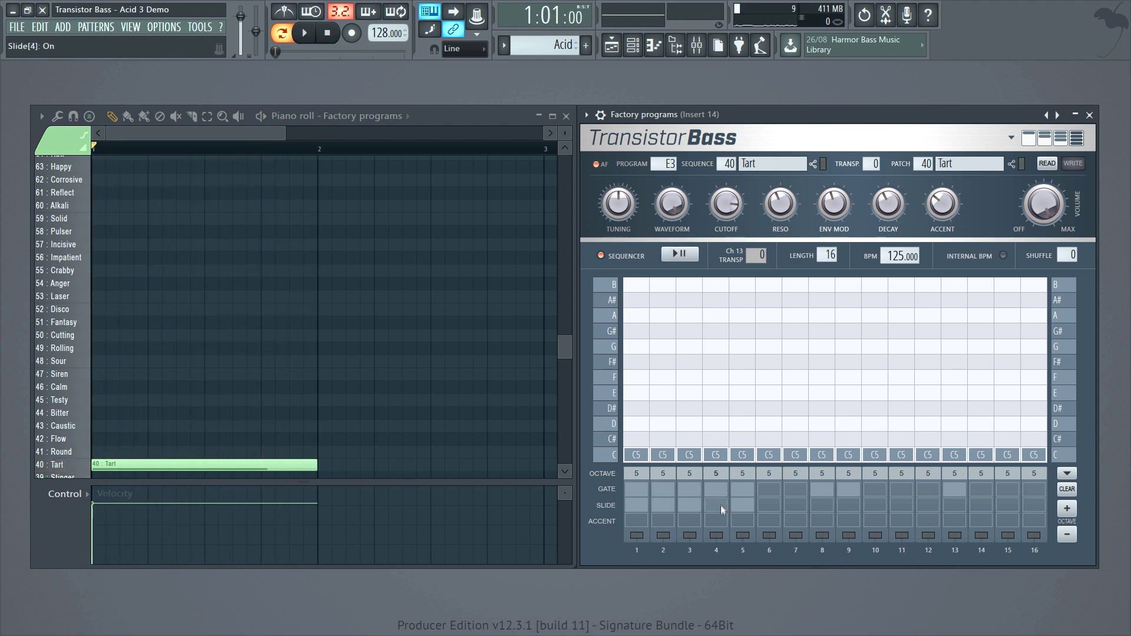
- Set steps 2–4 to C#5, D#5 and F#5, then play the loop back
{"action": "left_click", "coordinate": [664, 440]}
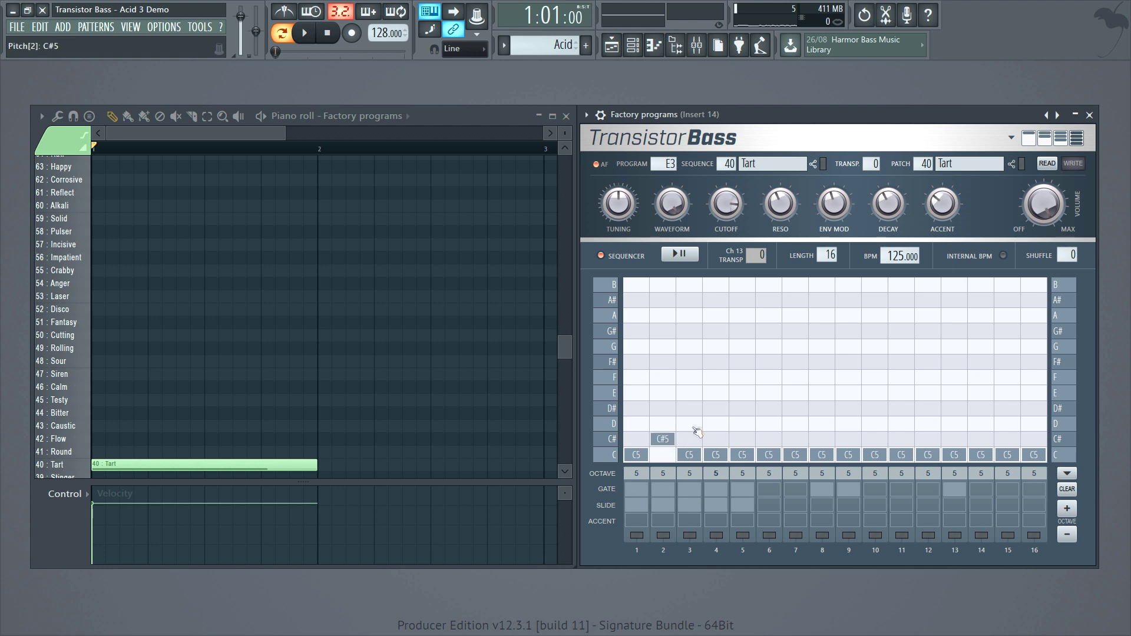
{"action": "left_click", "coordinate": [689, 408]}
{"action": "left_click", "coordinate": [728, 365]}
{"action": "key", "text": "space"}
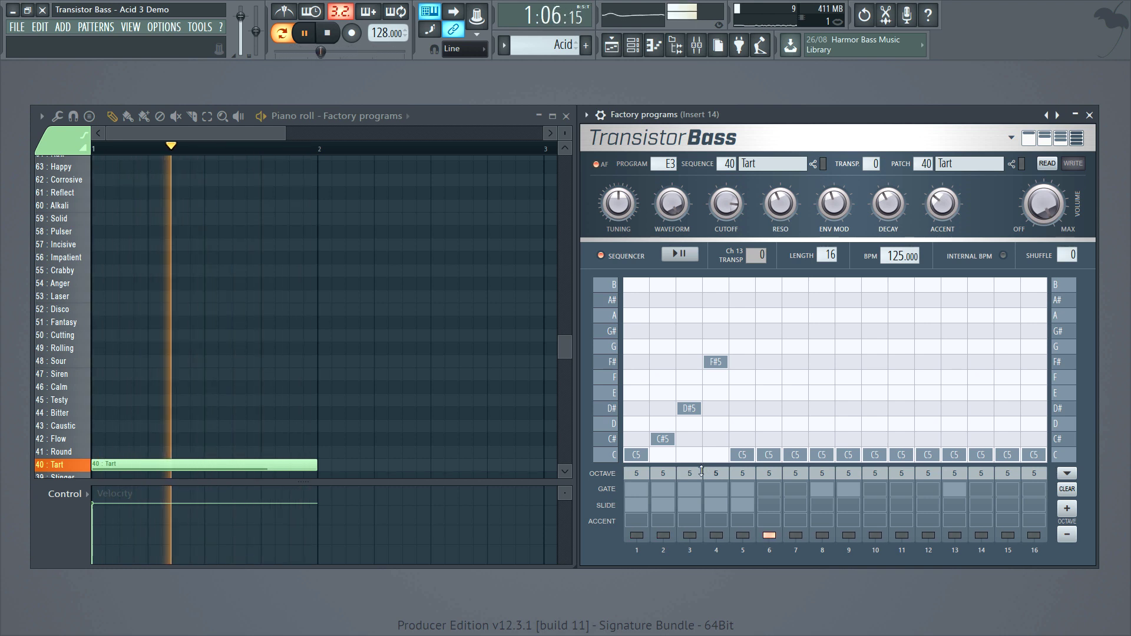
{"action": "key", "text": "space"}
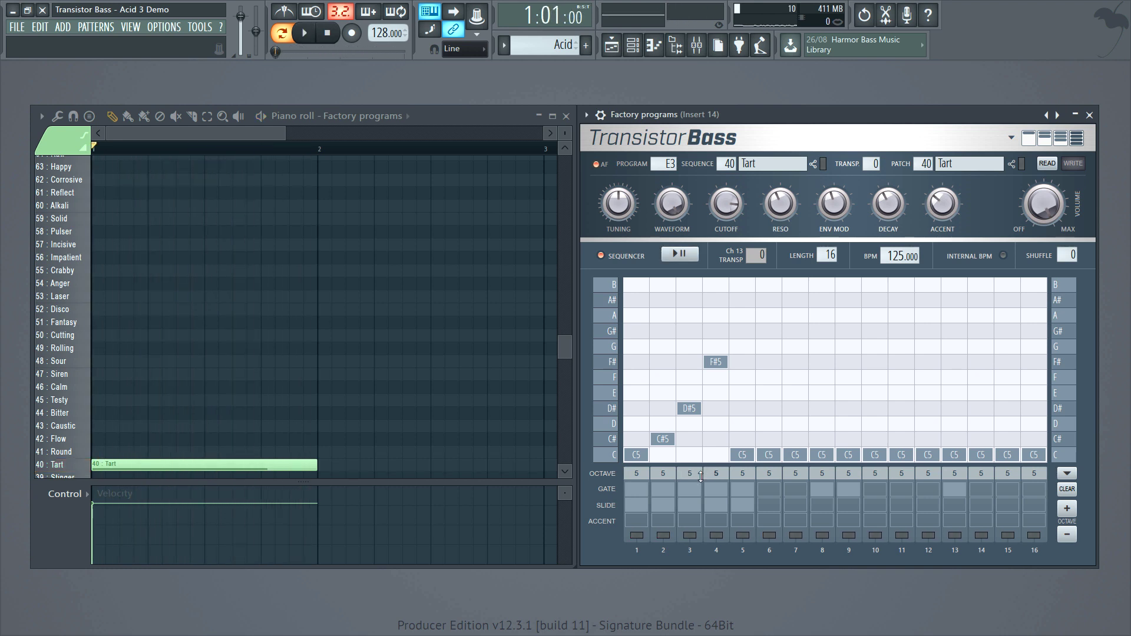
- Accent steps 1 and 9 of the Transistor Bass sequence while it plays, then stop playback
{"action": "key", "text": "space"}
{"action": "left_click", "coordinate": [639, 518]}
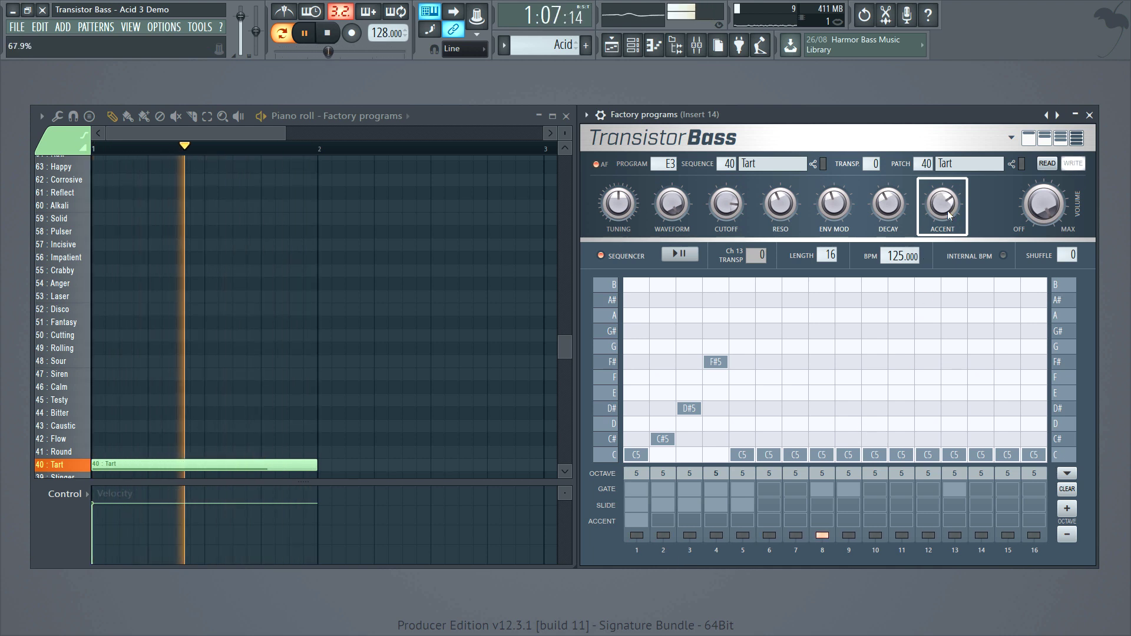
{"action": "left_click", "coordinate": [844, 521]}
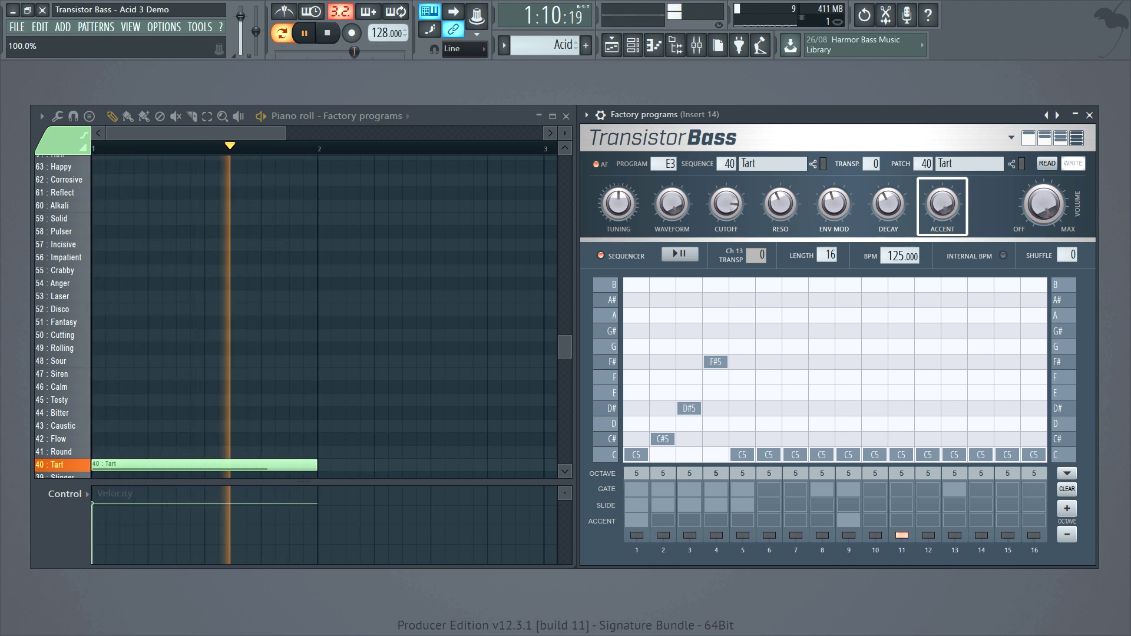
{"action": "key", "text": "space"}
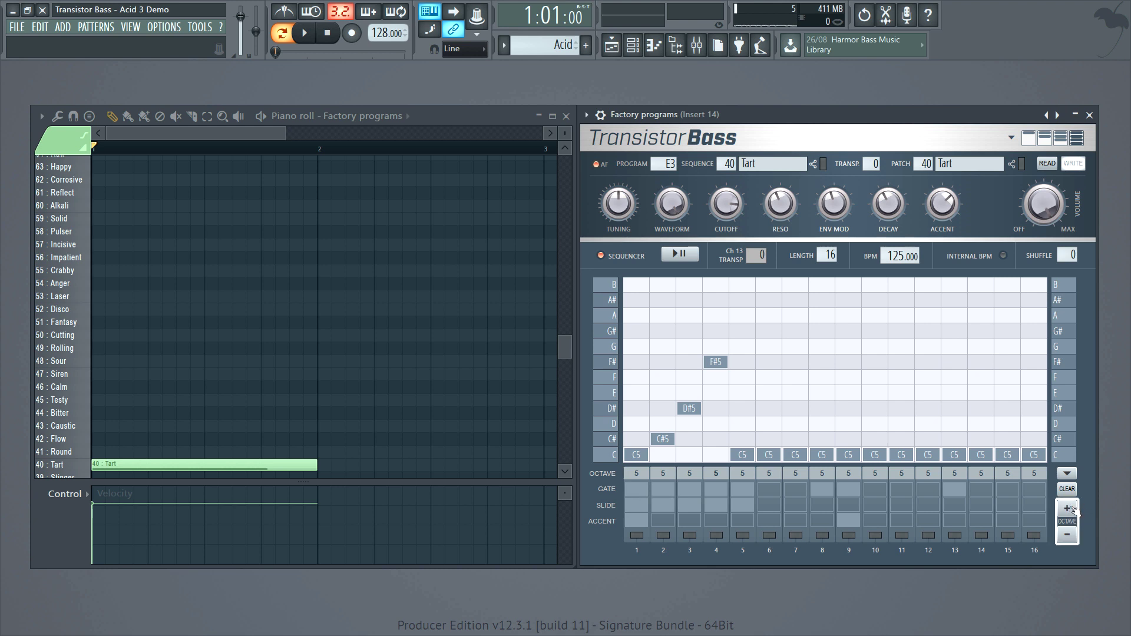
- Play the sequence, raise it two octaves with Octave +, then lower it one octave
{"action": "key", "text": "space"}
{"action": "left_click", "coordinate": [1067, 508]}
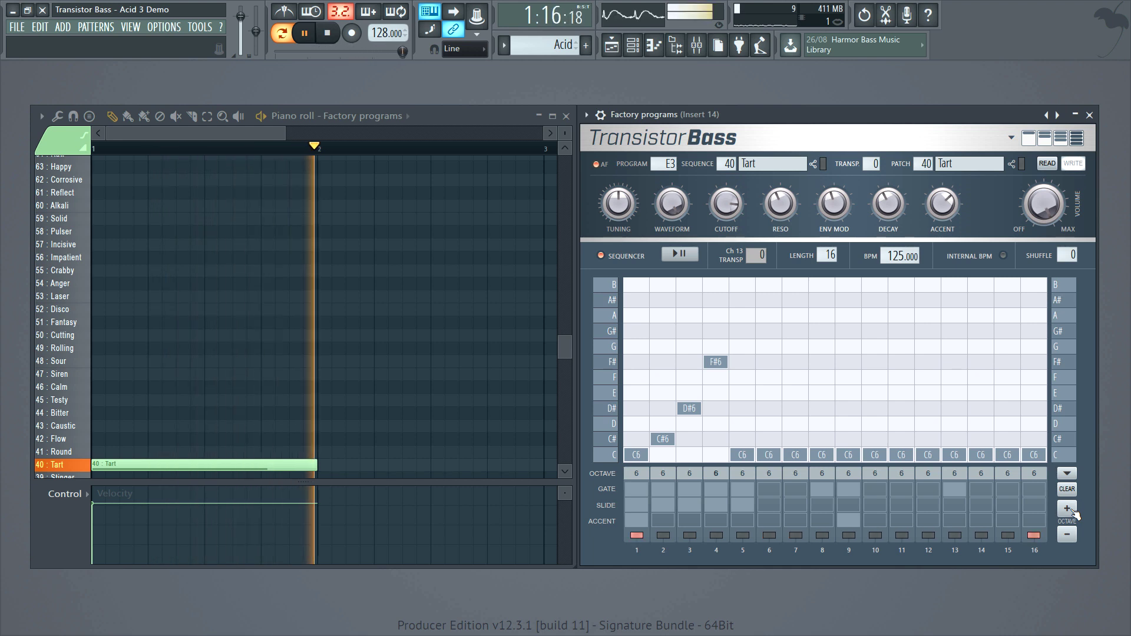
{"action": "left_click", "coordinate": [1073, 510]}
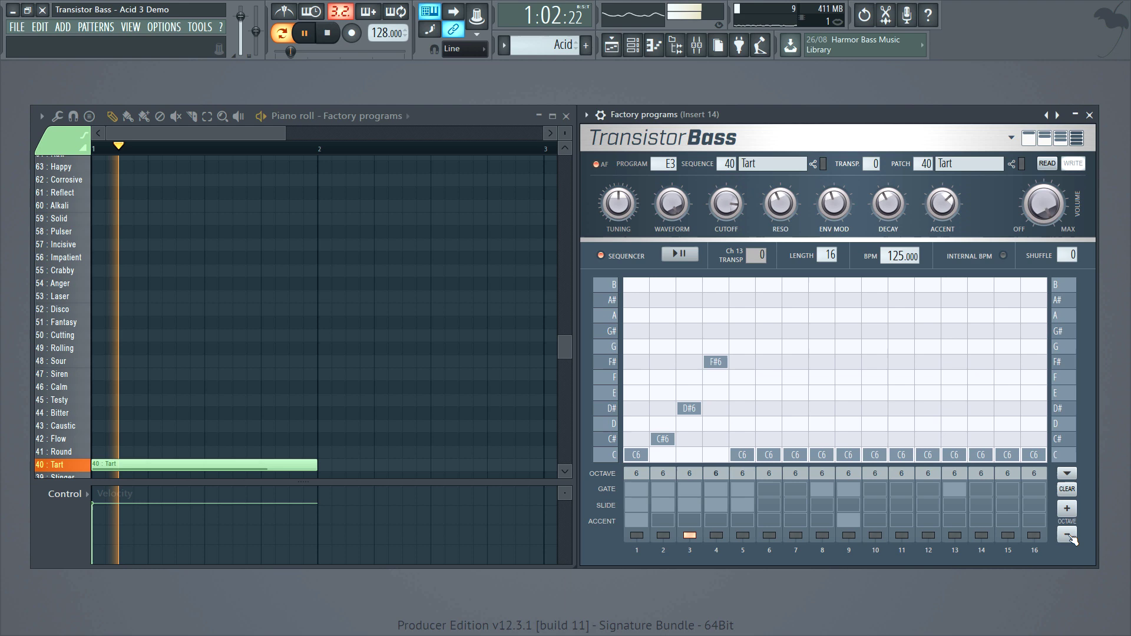
{"action": "left_click", "coordinate": [1067, 536]}
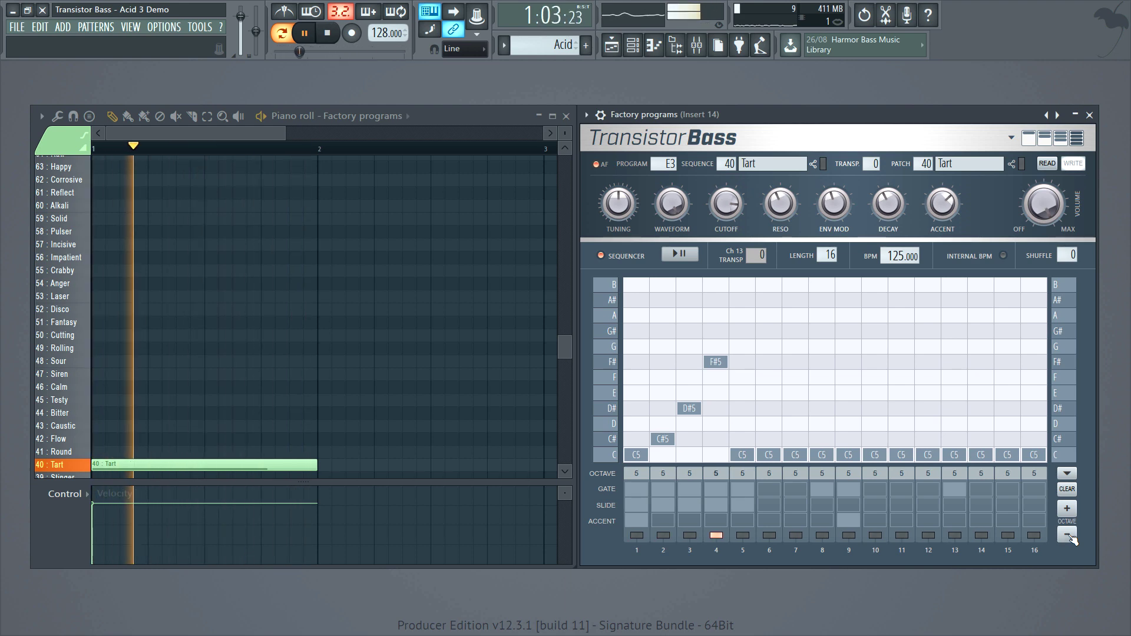
- Stop playback and draw four C5 notes across the first bar in the piano roll
{"action": "key", "text": "space"}
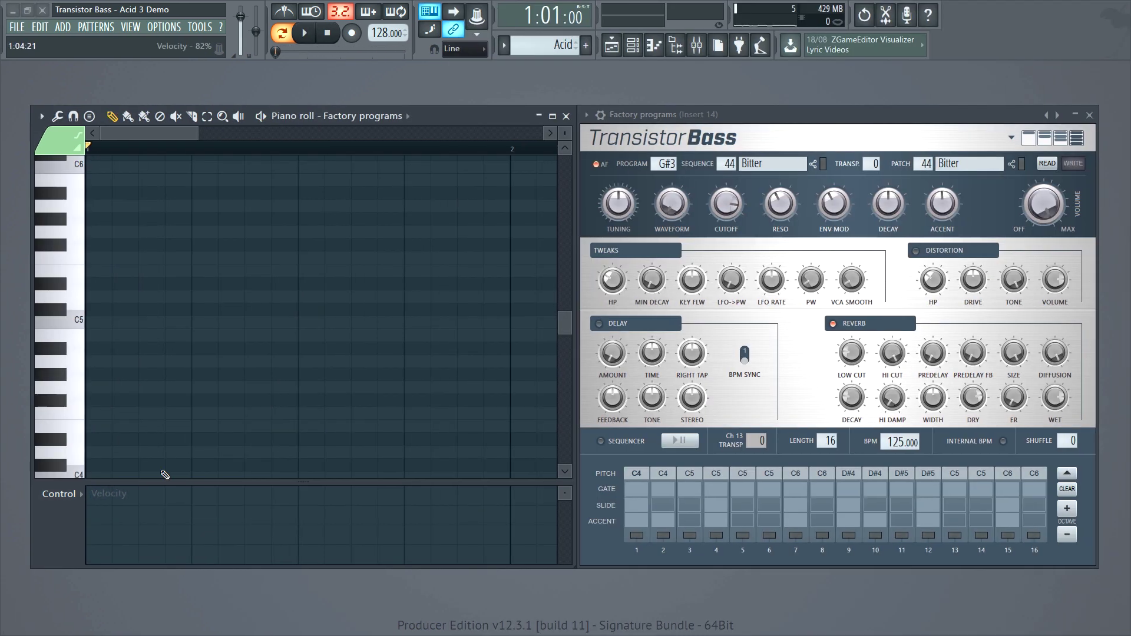
{"action": "left_click", "coordinate": [91, 322]}
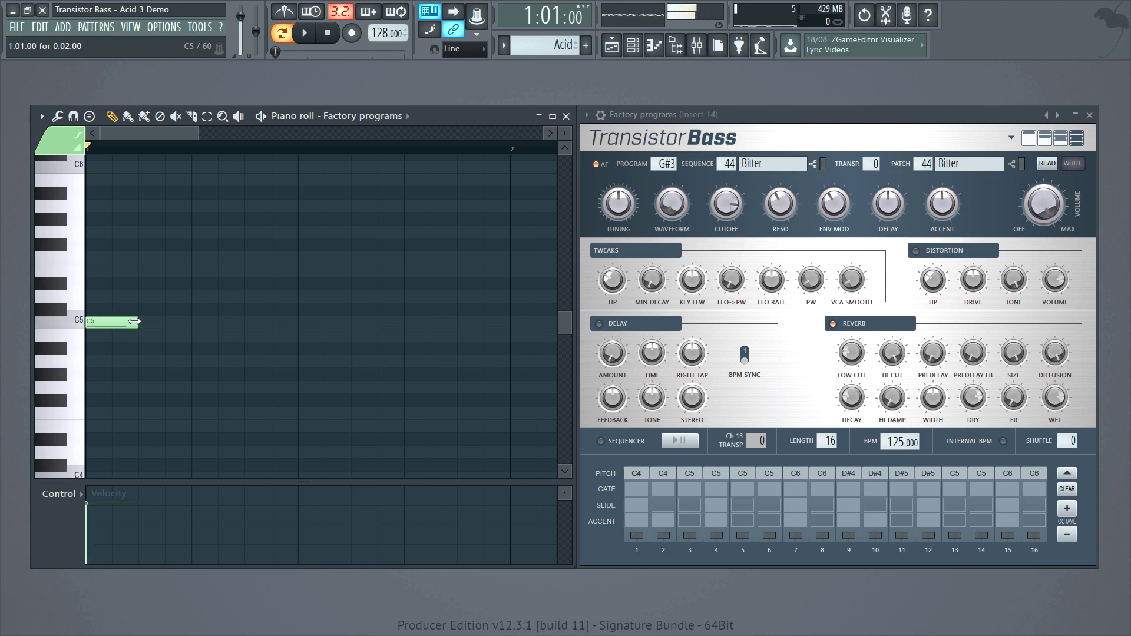
{"action": "left_click", "coordinate": [194, 322]}
{"action": "left_click", "coordinate": [300, 322]}
{"action": "left_click", "coordinate": [407, 322]}
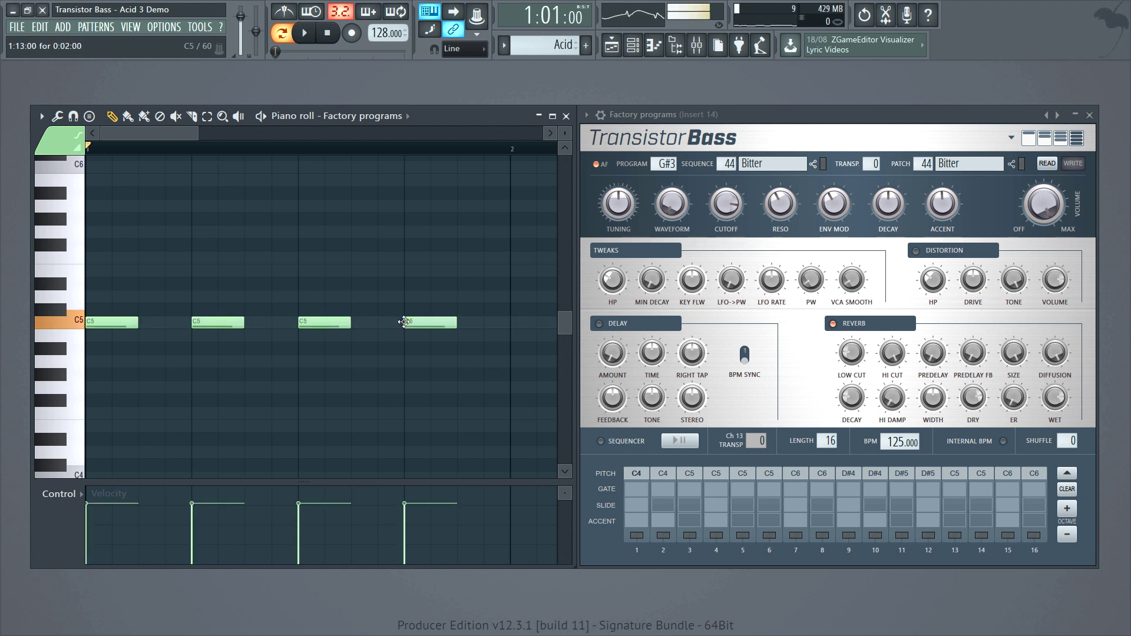
- Shift the selected notes up to C6 for an alternating pattern and play it back
{"action": "left_click_drag", "start_coordinate": [485, 370], "coordinate": [83, 304]}
{"action": "left_click_drag", "start_coordinate": [114, 322], "coordinate": [113, 199]}
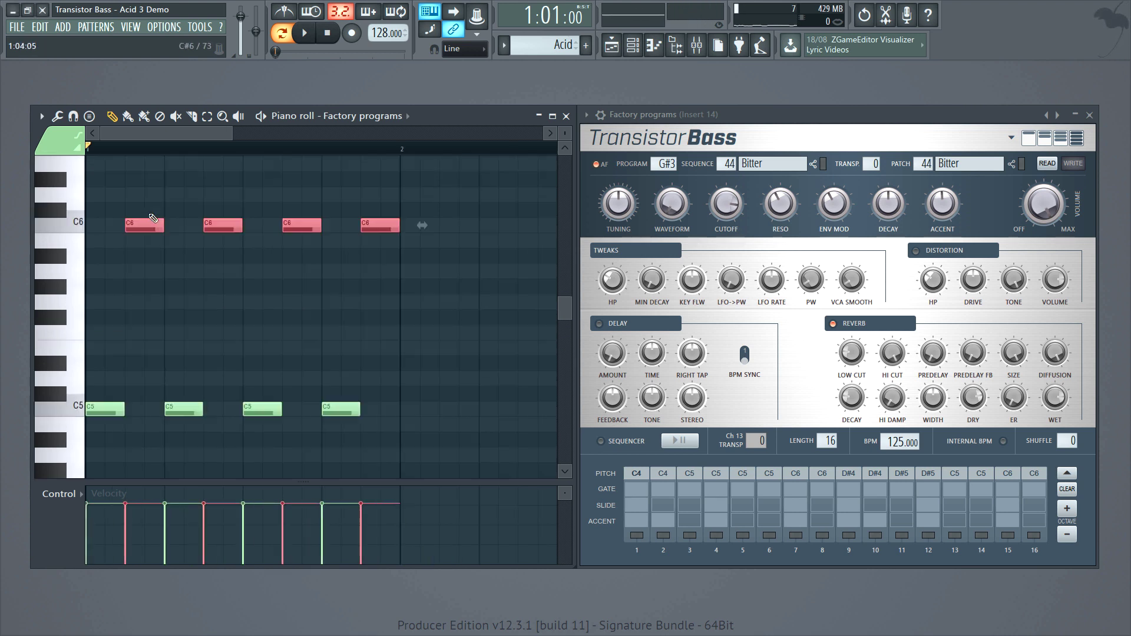
{"action": "left_click", "coordinate": [147, 273]}
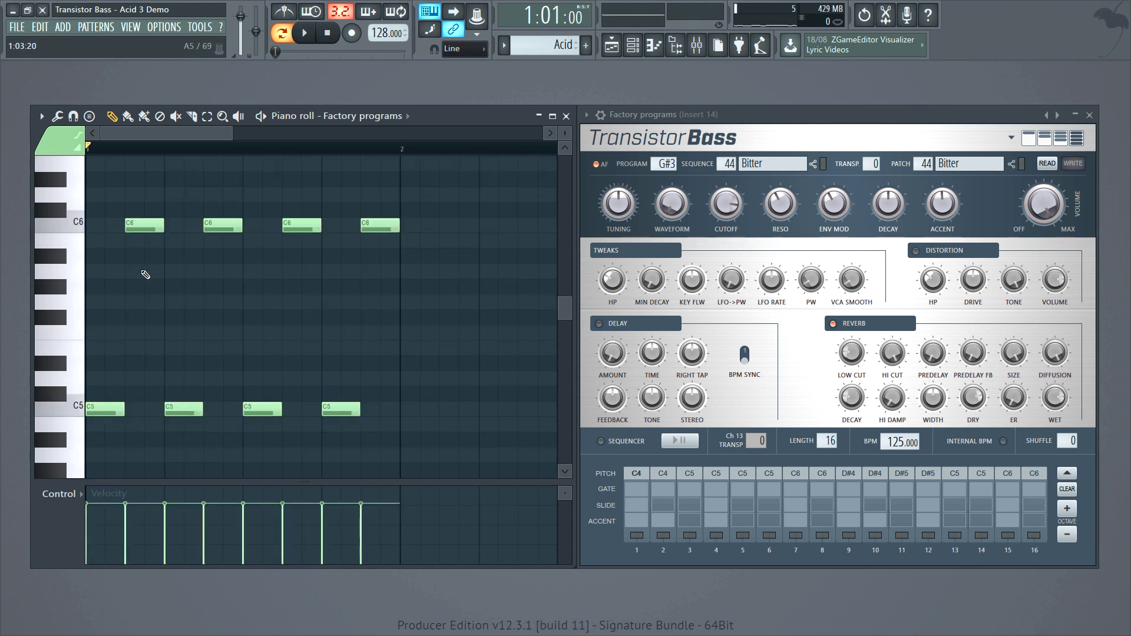
{"action": "key", "text": "space"}
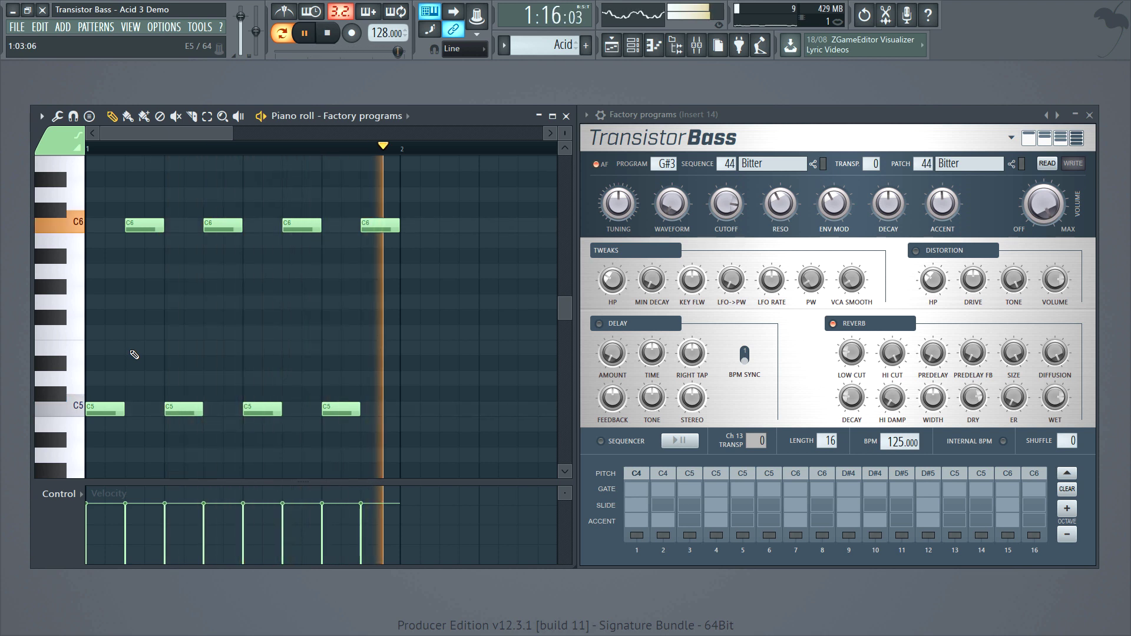
{"action": "key", "text": "space"}
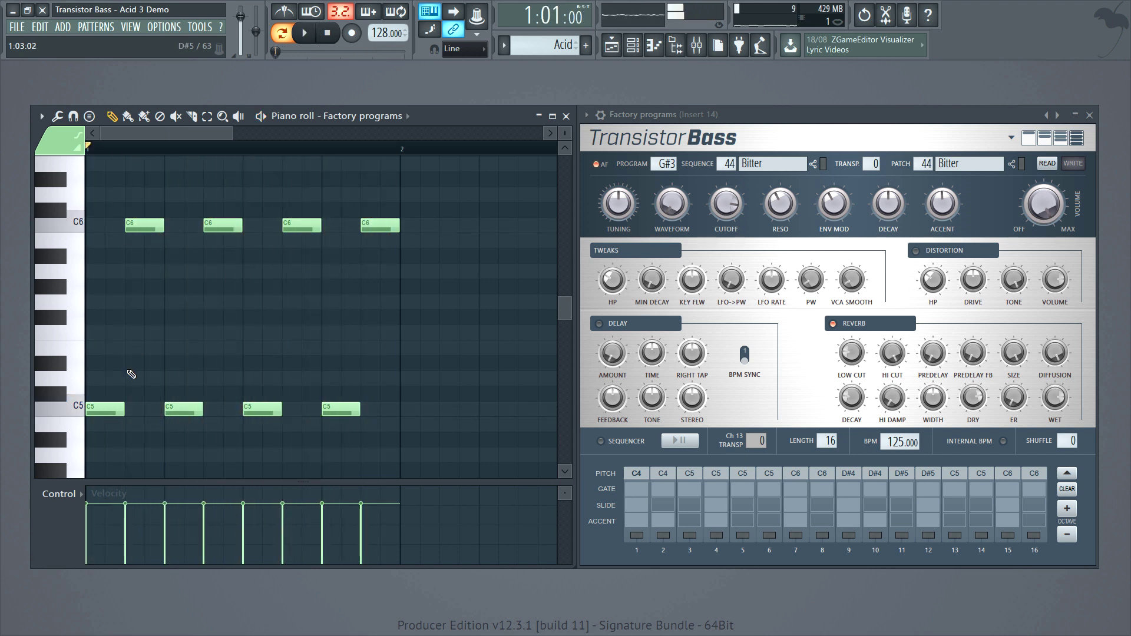
{"action": "scroll", "coordinate": [185, 193], "scroll_direction": "up", "scroll_amount": 2}
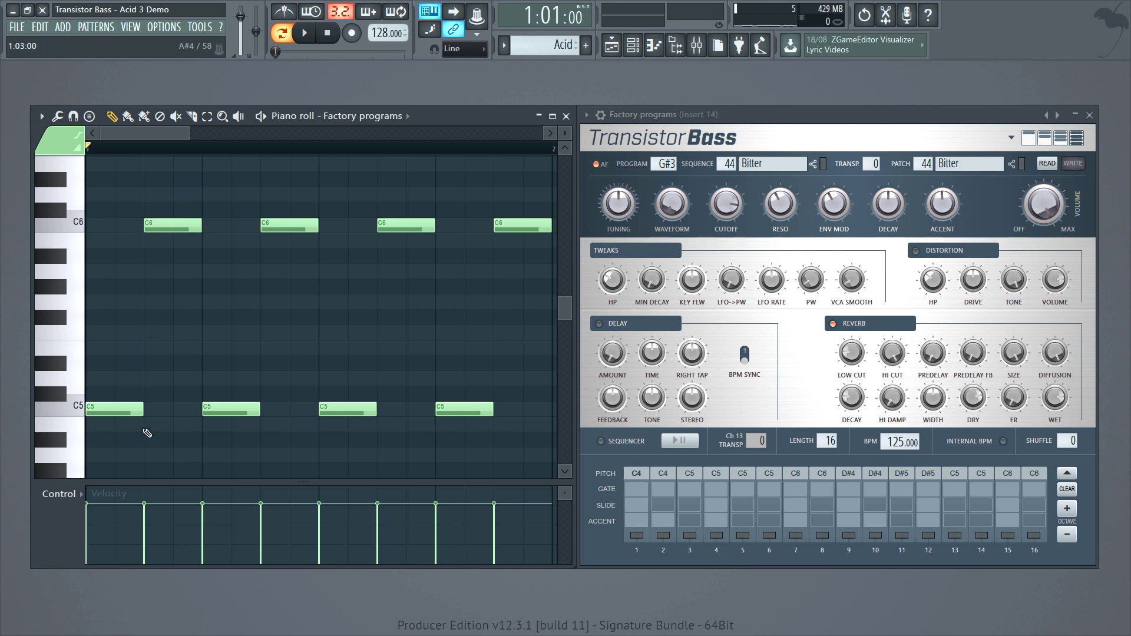
- Lengthen the first and third C5 notes while listening to the pattern
{"action": "left_click_drag", "start_coordinate": [155, 415], "coordinate": [172, 415]}
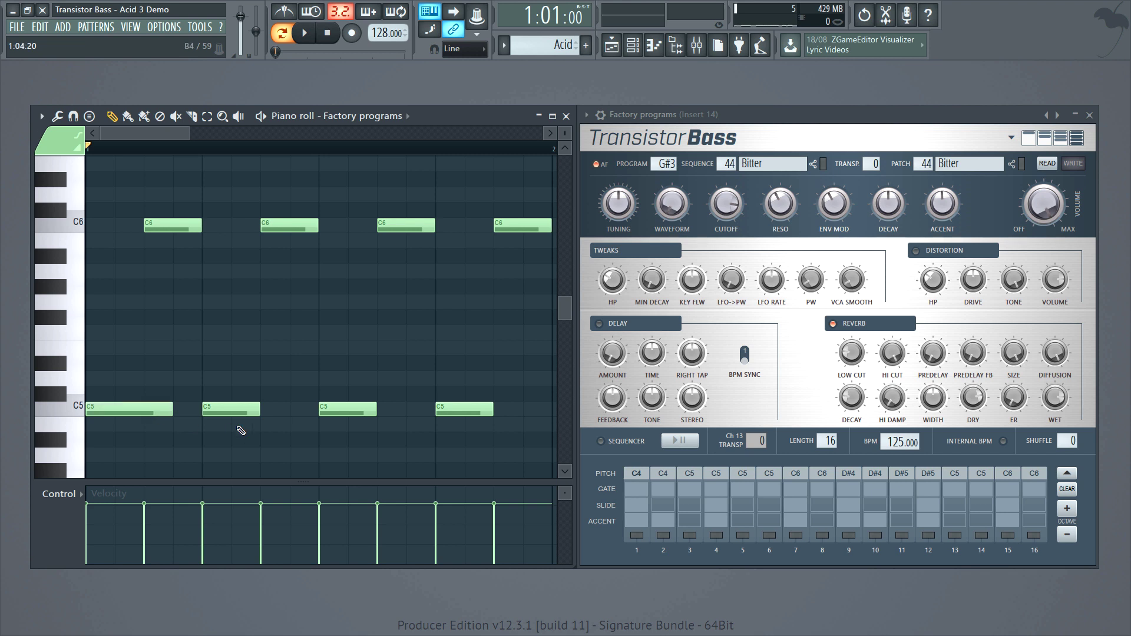
{"action": "key", "text": "space"}
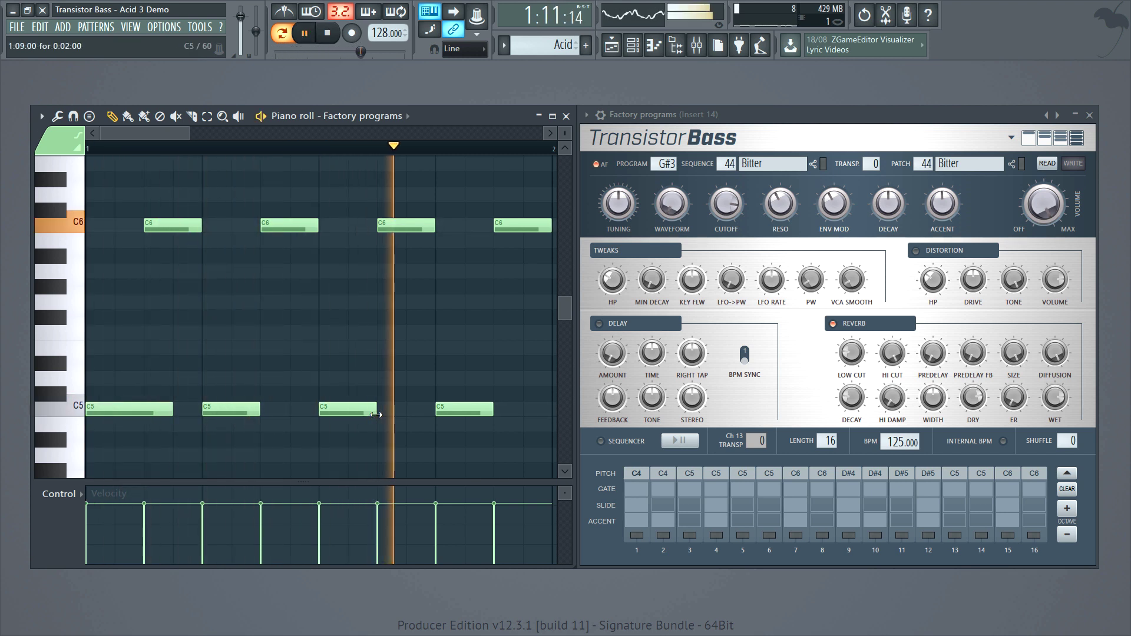
{"action": "left_click_drag", "start_coordinate": [375, 414], "coordinate": [406, 414]}
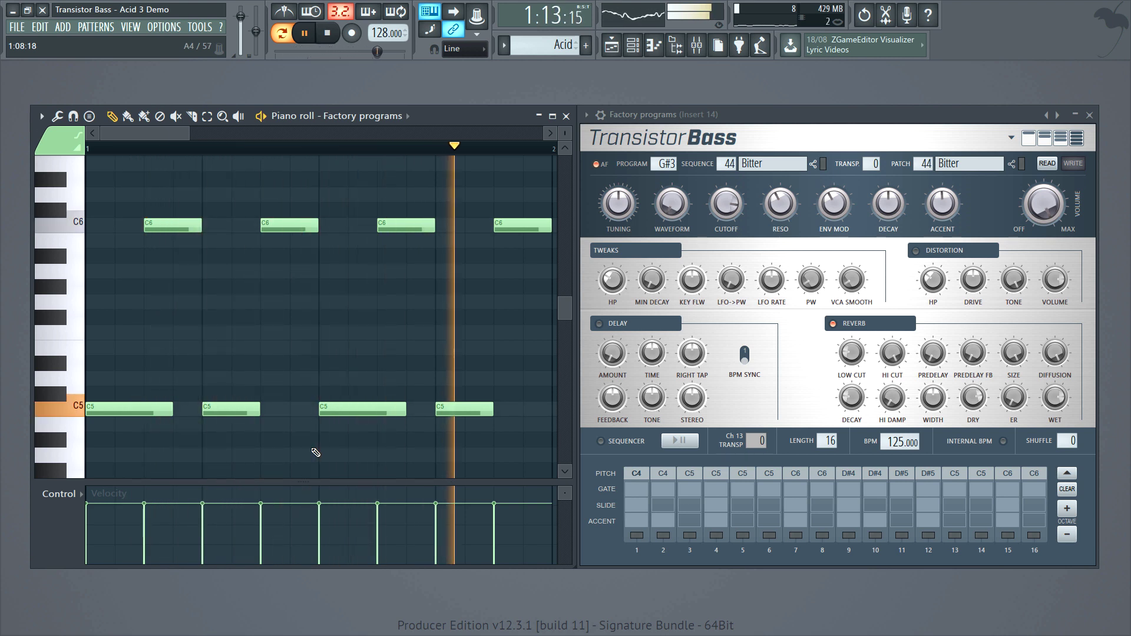
{"action": "key", "text": "space"}
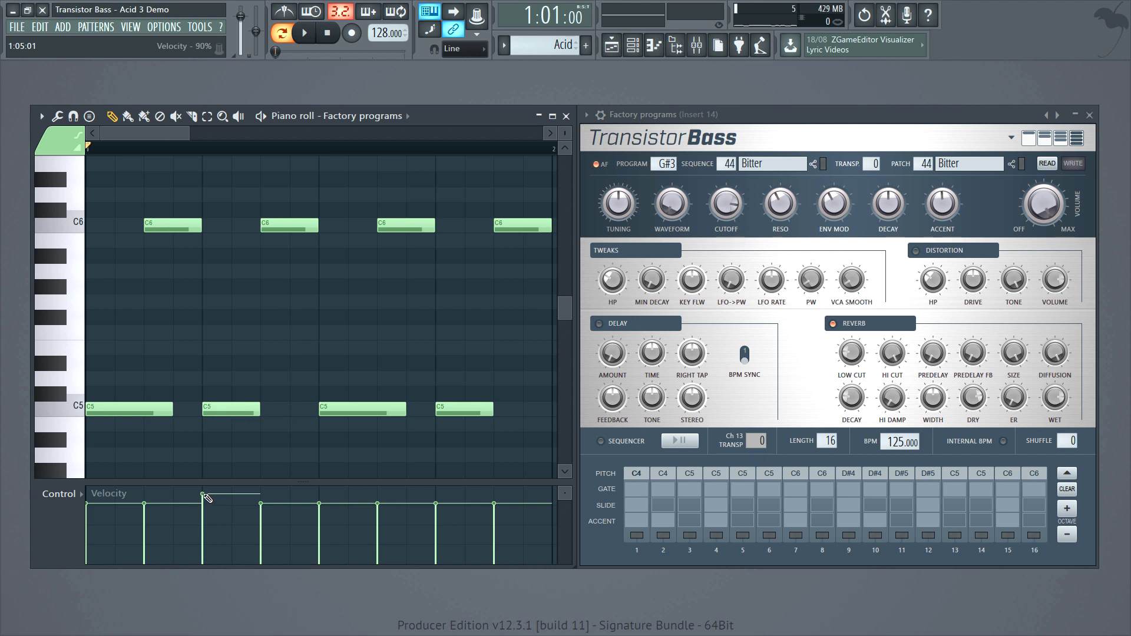
- Raise the velocity of the second and fourth C5 notes in the Velocity lane during playback
{"action": "key", "text": "space"}
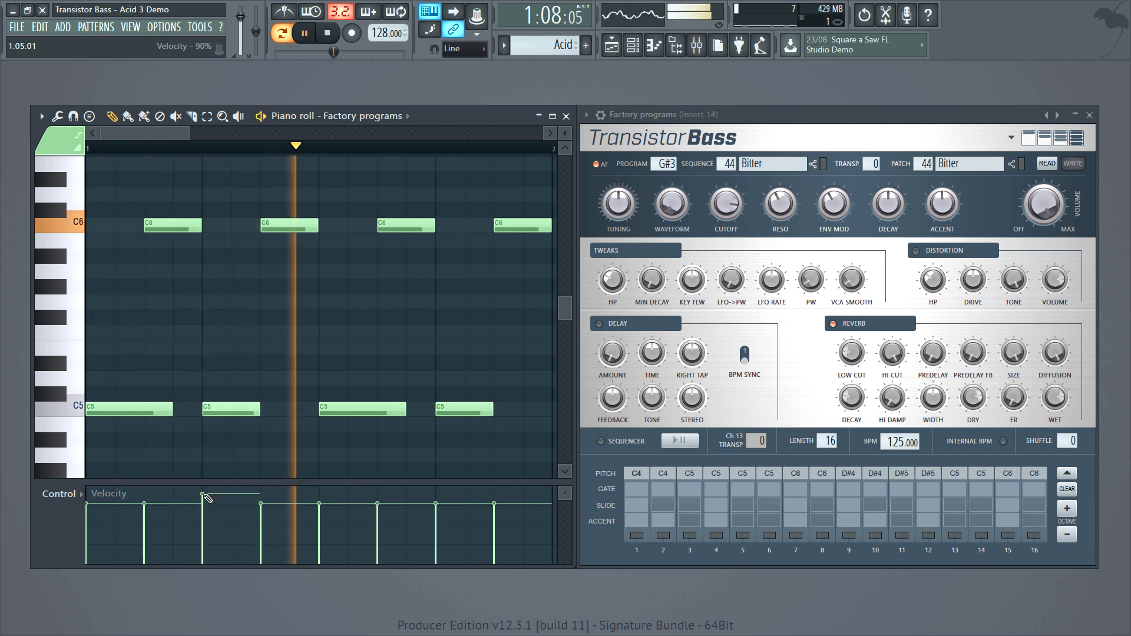
{"action": "left_click_drag", "start_coordinate": [434, 504], "coordinate": [435, 495]}
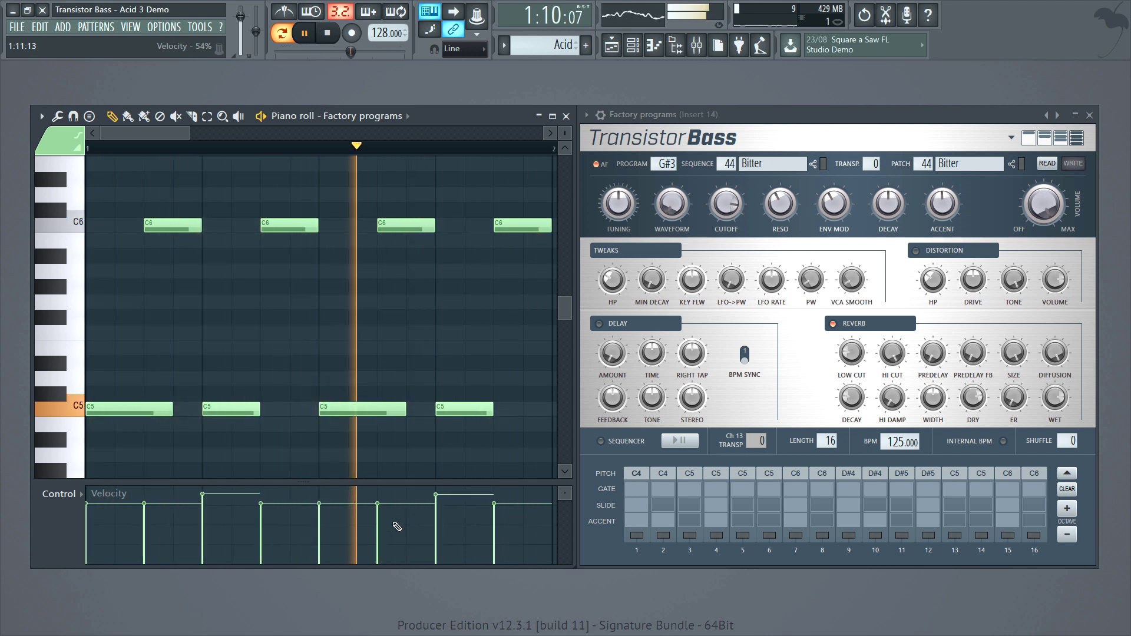
{"action": "key", "text": "space"}
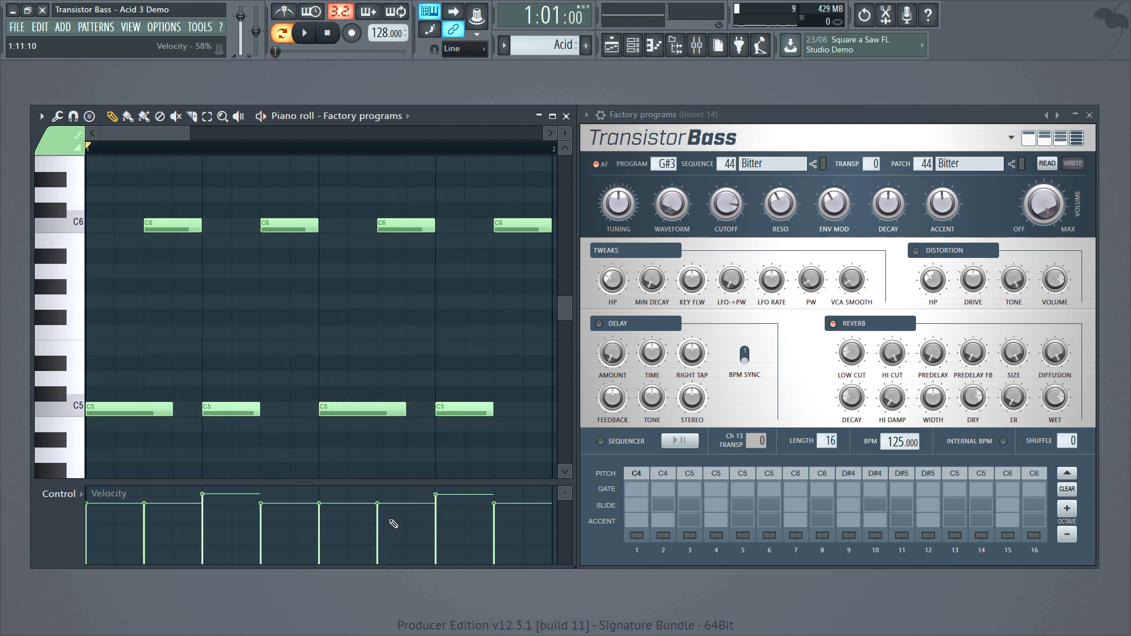
{"action": "left_click", "coordinate": [76, 496]}
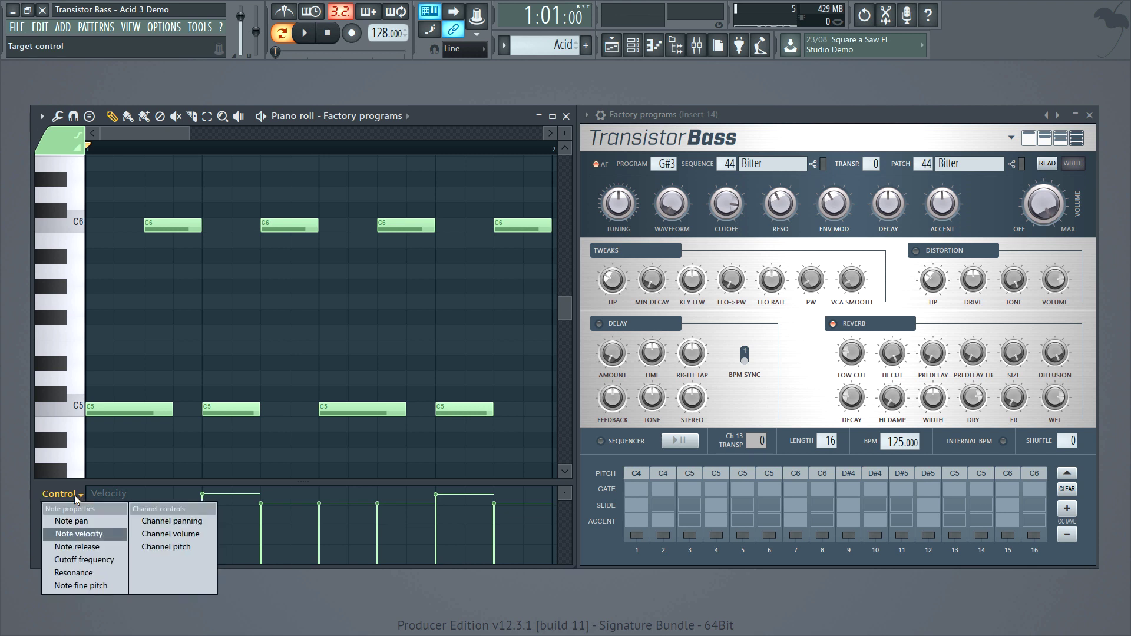
- Show the per-note Cutoff values and play the pattern to hear them
{"action": "left_click", "coordinate": [76, 560]}
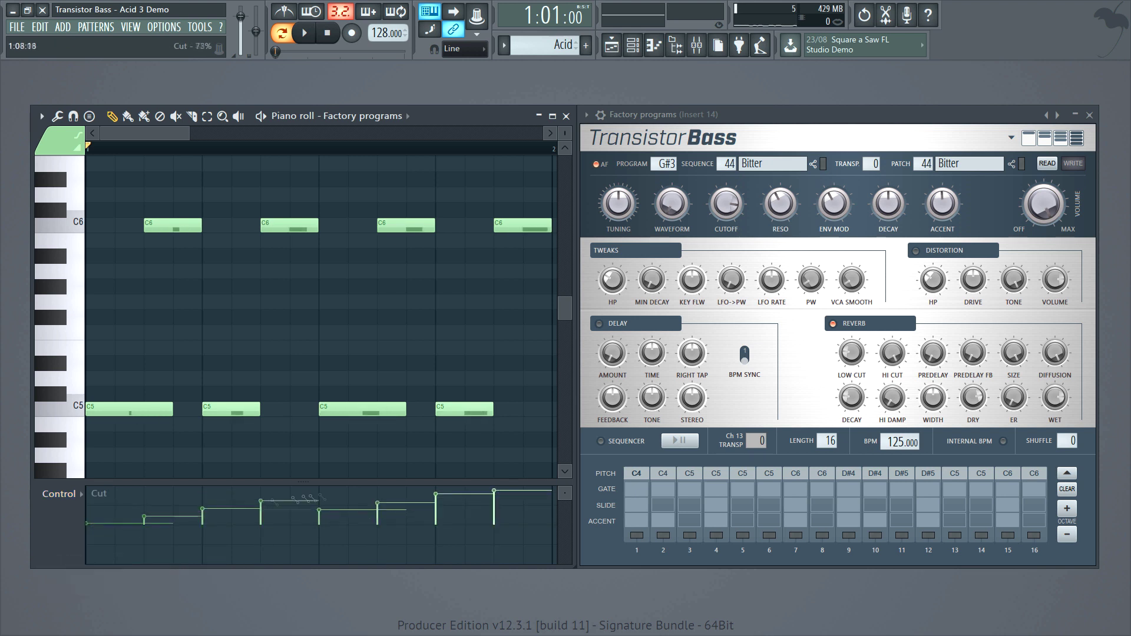
{"action": "key", "text": "space"}
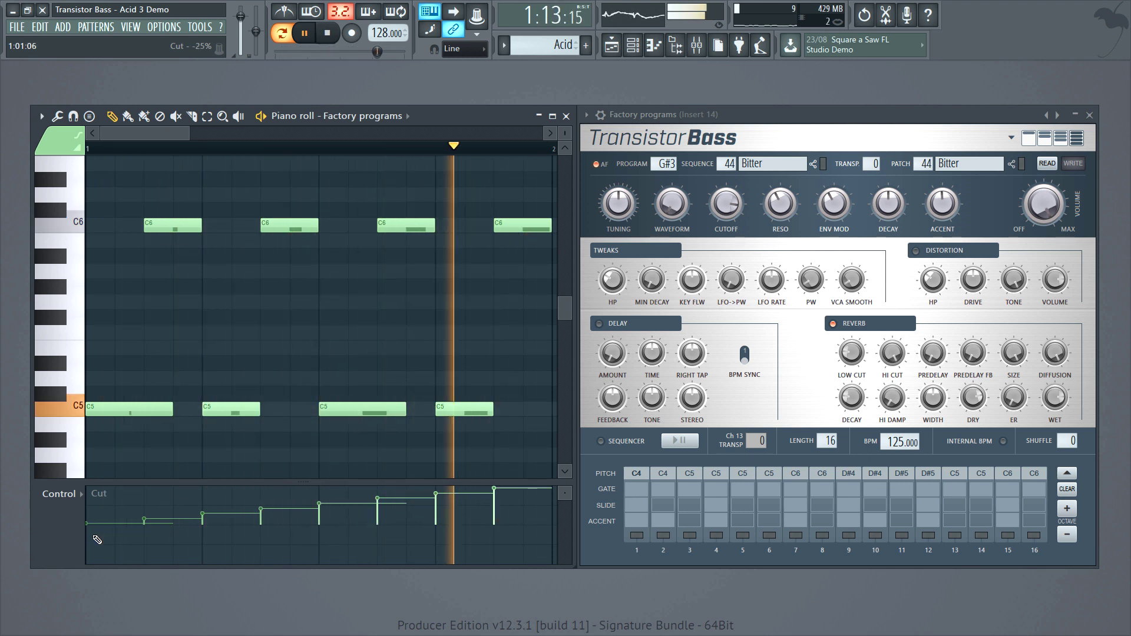
{"action": "key", "text": "space"}
- Draw zigzag per-note Resonance values, tweak the third and seventh notes, then select all notes
{"action": "left_click", "coordinate": [72, 494]}
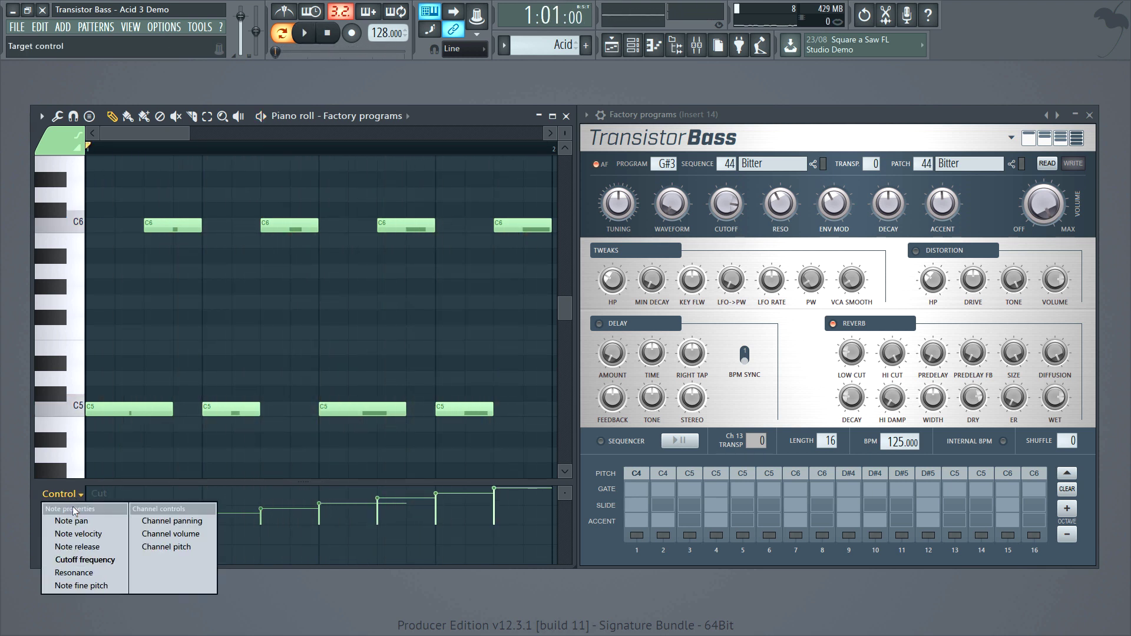
{"action": "left_click", "coordinate": [79, 573]}
{"action": "mouse_move", "coordinate": [115, 533]}
{"action": "left_mouse_down"}
{"action": "mouse_move", "coordinate": [147, 513]}
{"action": "mouse_move", "coordinate": [346, 518]}
{"action": "mouse_move", "coordinate": [492, 538]}
{"action": "mouse_move", "coordinate": [495, 554]}
{"action": "left_mouse_up"}
{"action": "key", "text": "space"}
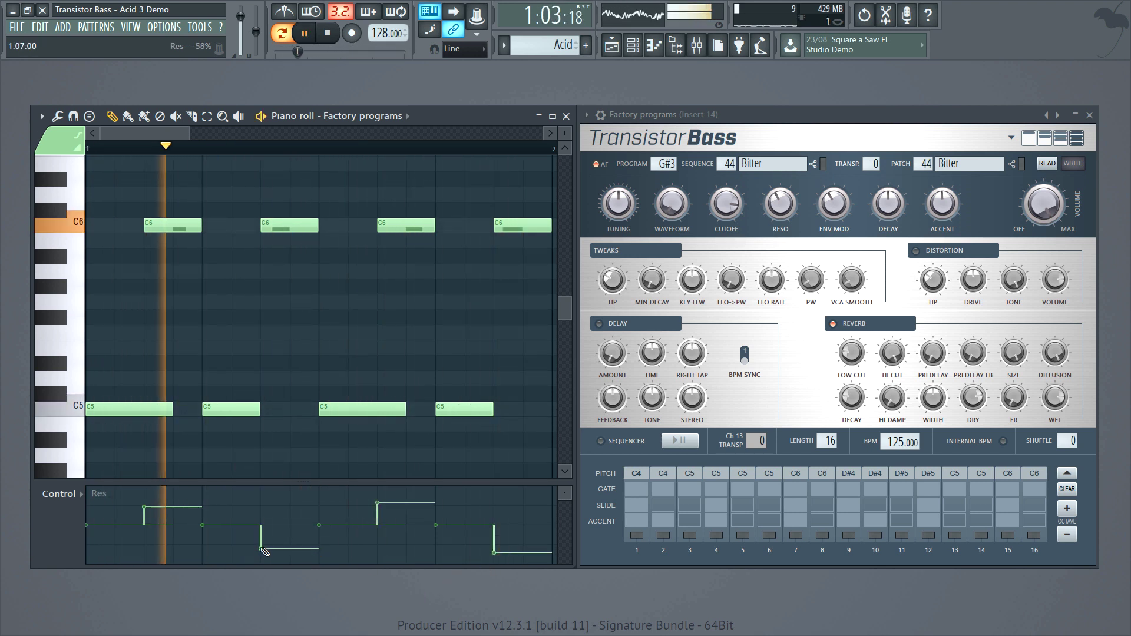
{"action": "left_click_drag", "start_coordinate": [265, 552], "coordinate": [263, 539]}
{"action": "left_click_drag", "start_coordinate": [495, 553], "coordinate": [498, 541]}
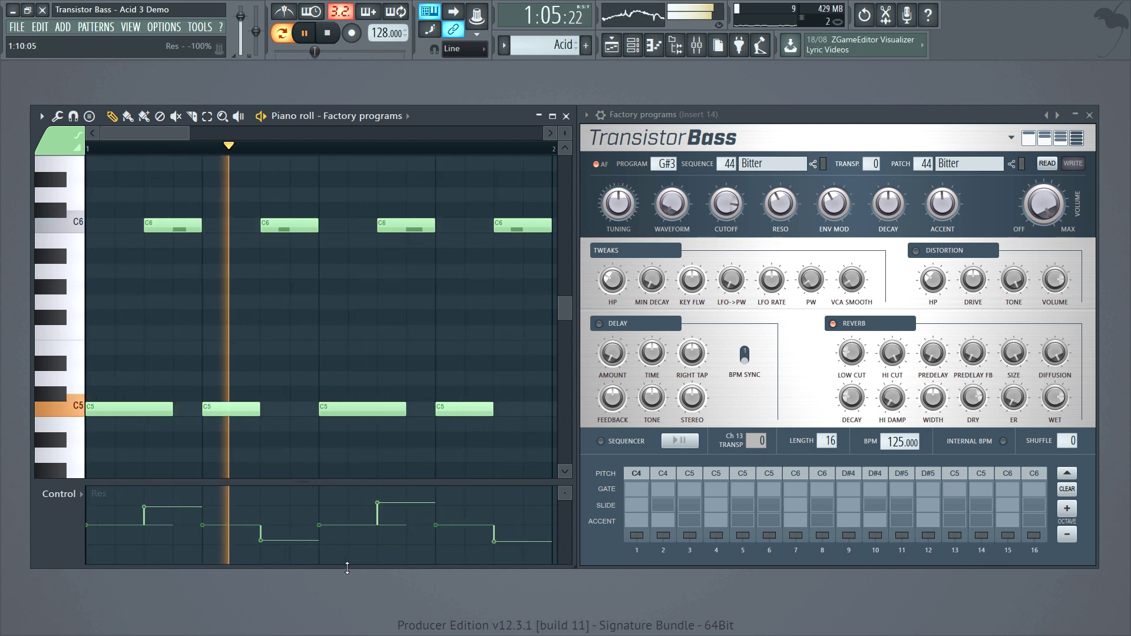
{"action": "key", "text": "space"}
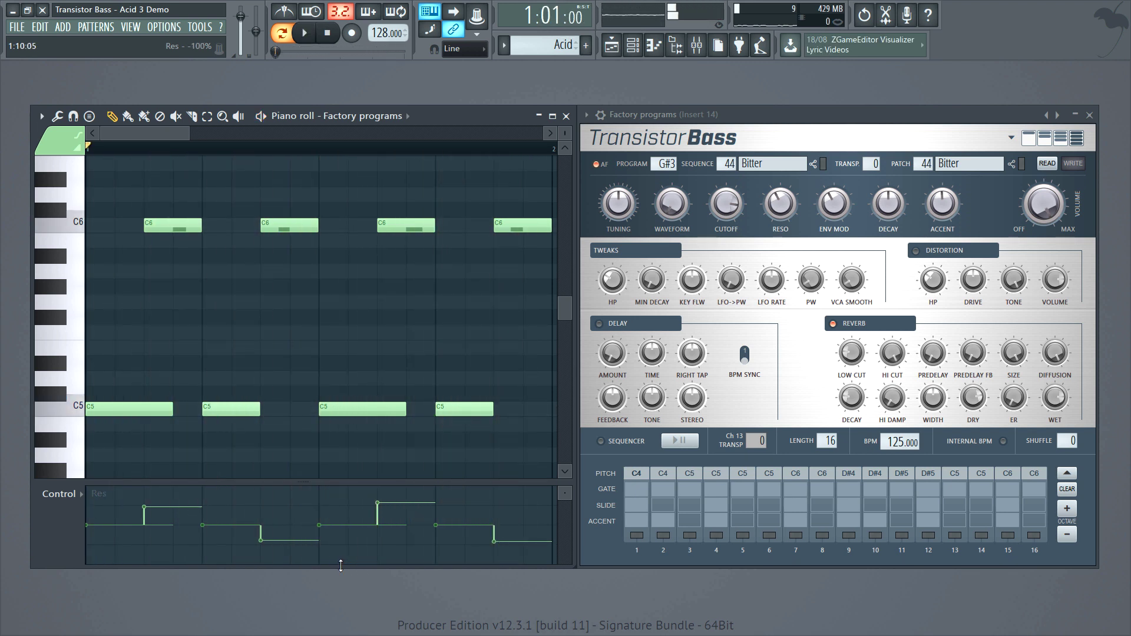
{"action": "key", "text": "ctrl+a"}
- Delete all notes, add a long C5 and a C6 slide note ending with it, and play
{"action": "key", "text": "Delete"}
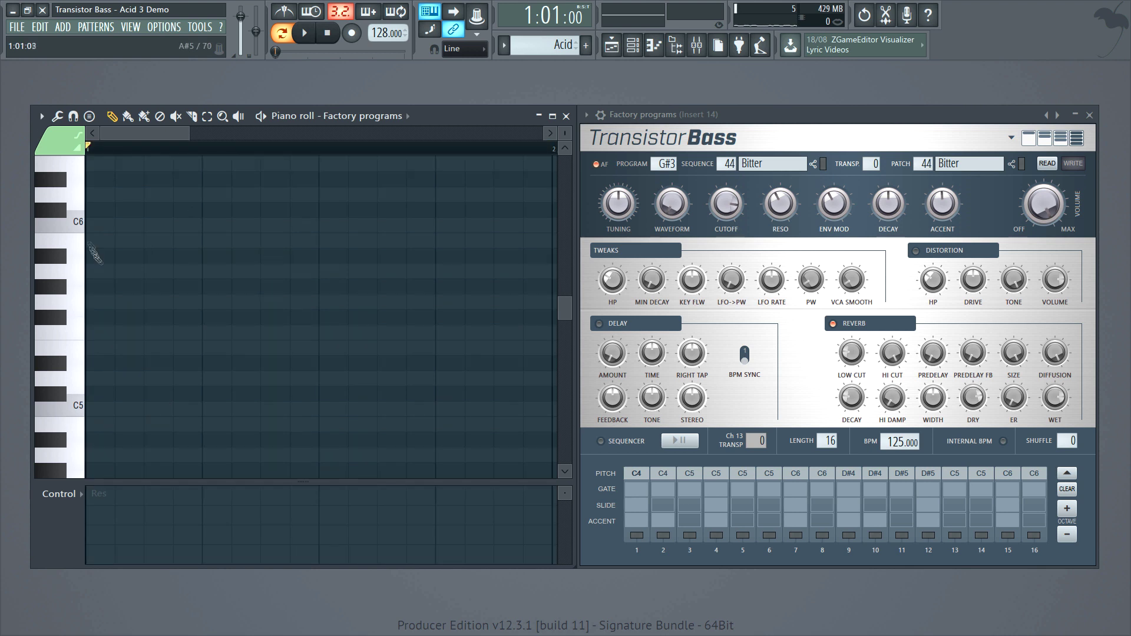
{"action": "left_click", "coordinate": [91, 409]}
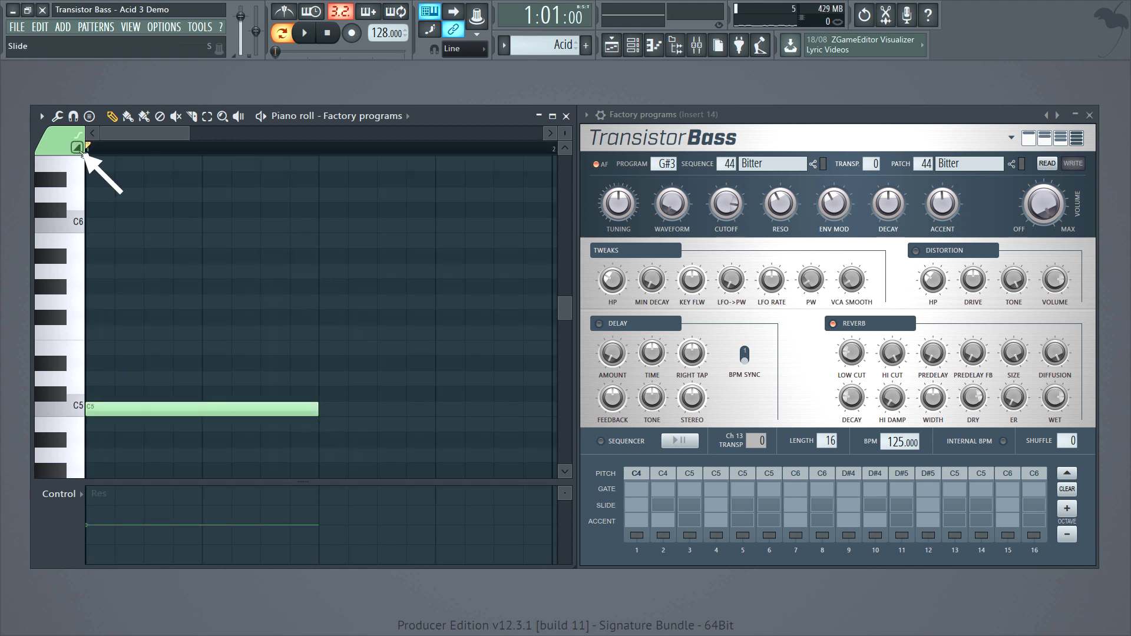
{"action": "left_click", "coordinate": [205, 226]}
{"action": "left_click_drag", "start_coordinate": [437, 225], "coordinate": [319, 225]}
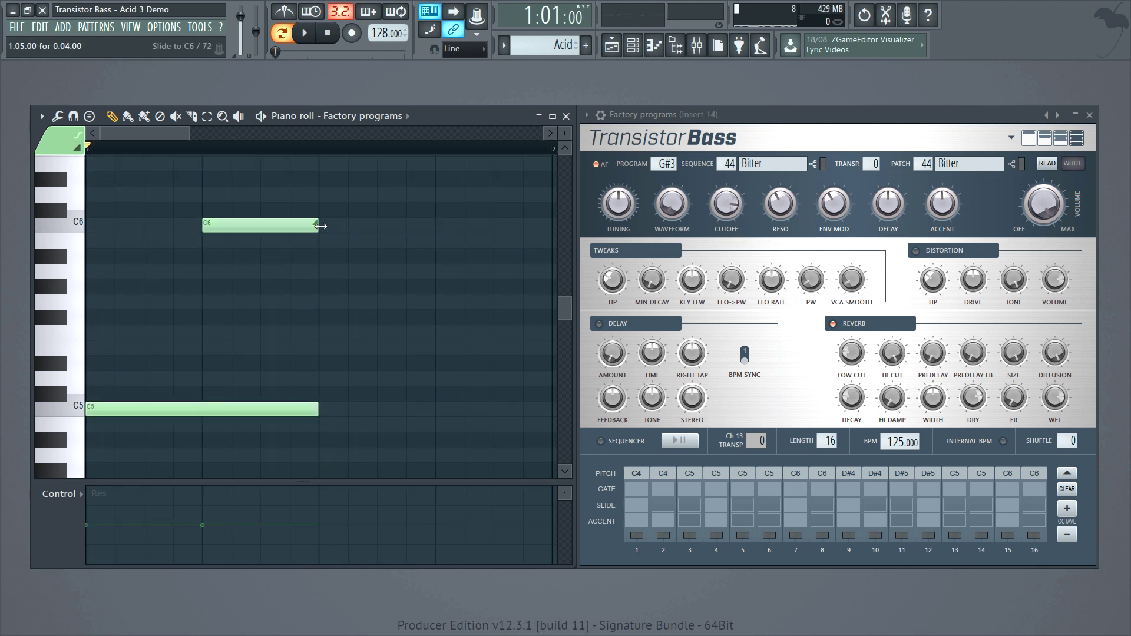
{"action": "key", "text": "space"}
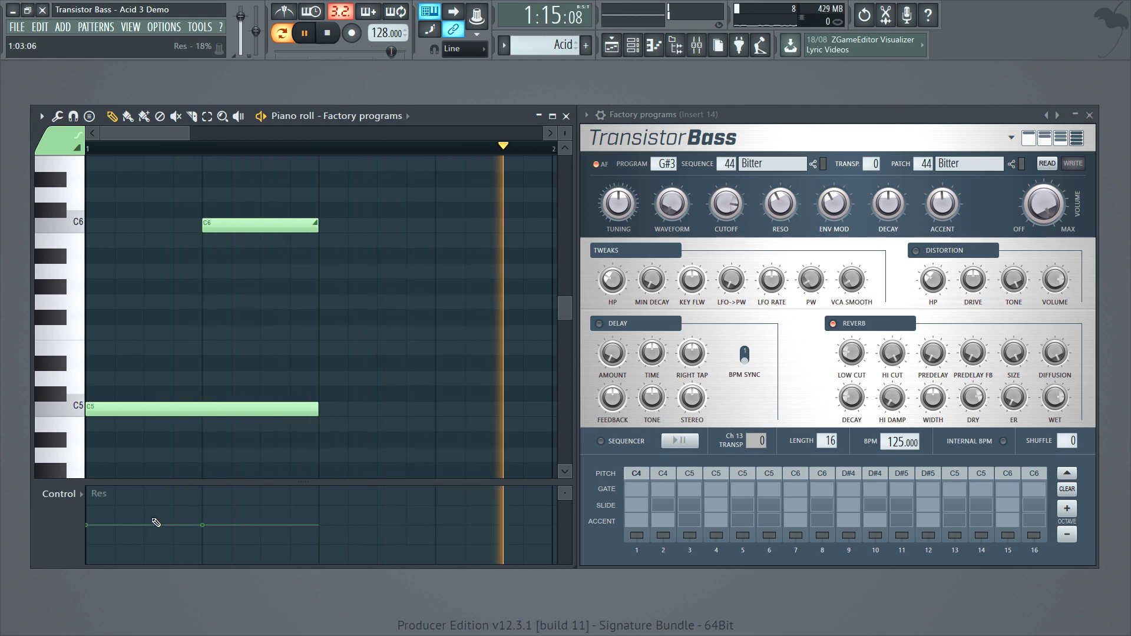
{"action": "key", "text": "space"}
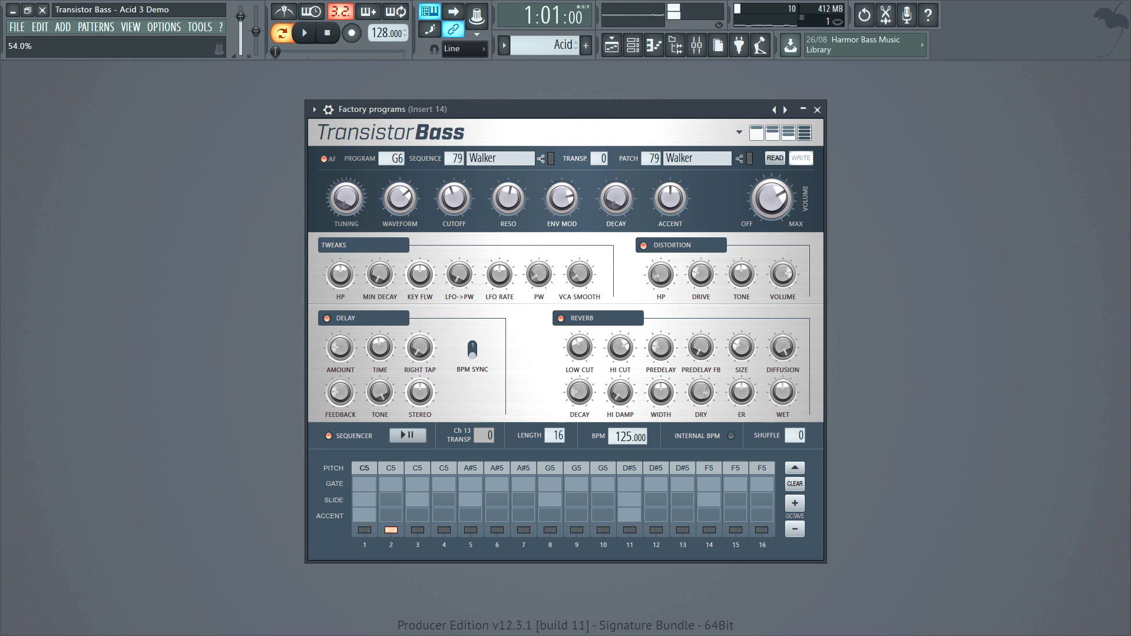
{"action": "left_click_drag", "start_coordinate": [508, 214], "coordinate": [508, 203]}
{"action": "left_click_drag", "start_coordinate": [616, 203], "coordinate": [615, 196]}
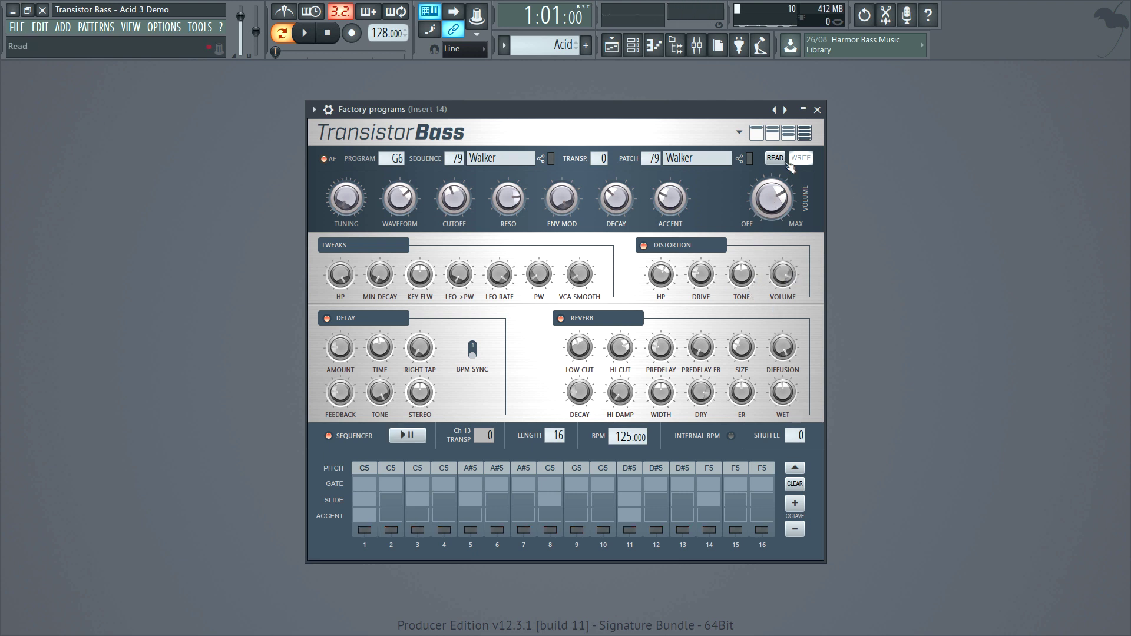
{"action": "left_click", "coordinate": [774, 159]}
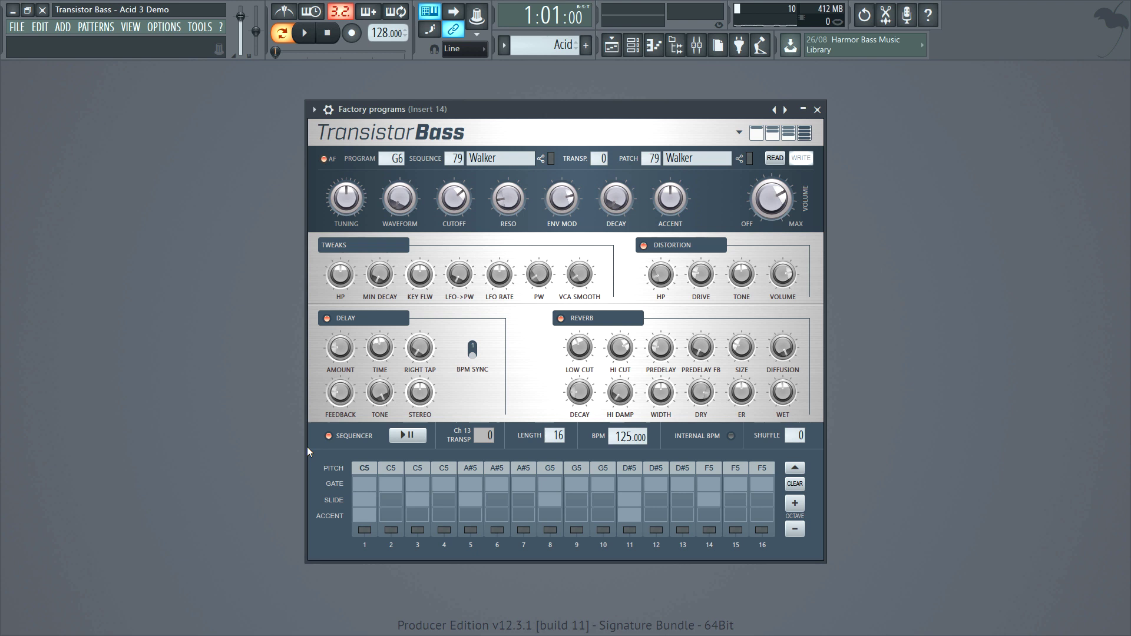
- Turn off the sequencer and auto follow, load patch 084, and lower cutoff and resonance
{"action": "left_click", "coordinate": [328, 436]}
{"action": "left_click", "coordinate": [325, 159]}
{"action": "left_click", "coordinate": [653, 159]}
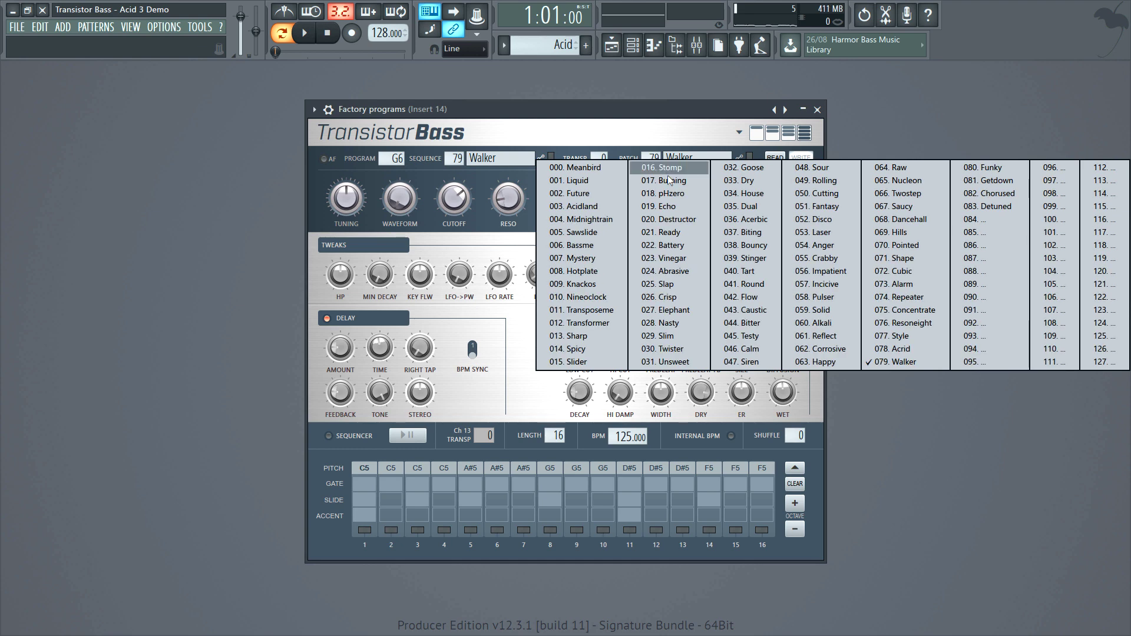
{"action": "left_click", "coordinate": [1002, 220]}
{"action": "left_click_drag", "start_coordinate": [454, 199], "coordinate": [454, 215]}
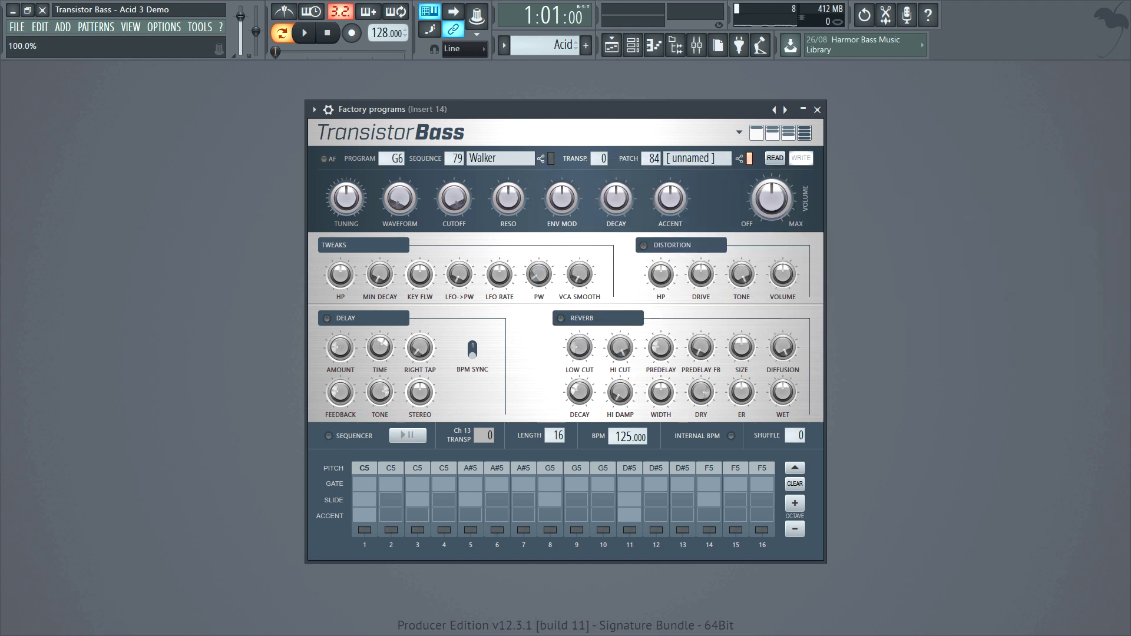
{"action": "left_click_drag", "start_coordinate": [524, 196], "coordinate": [524, 218]}
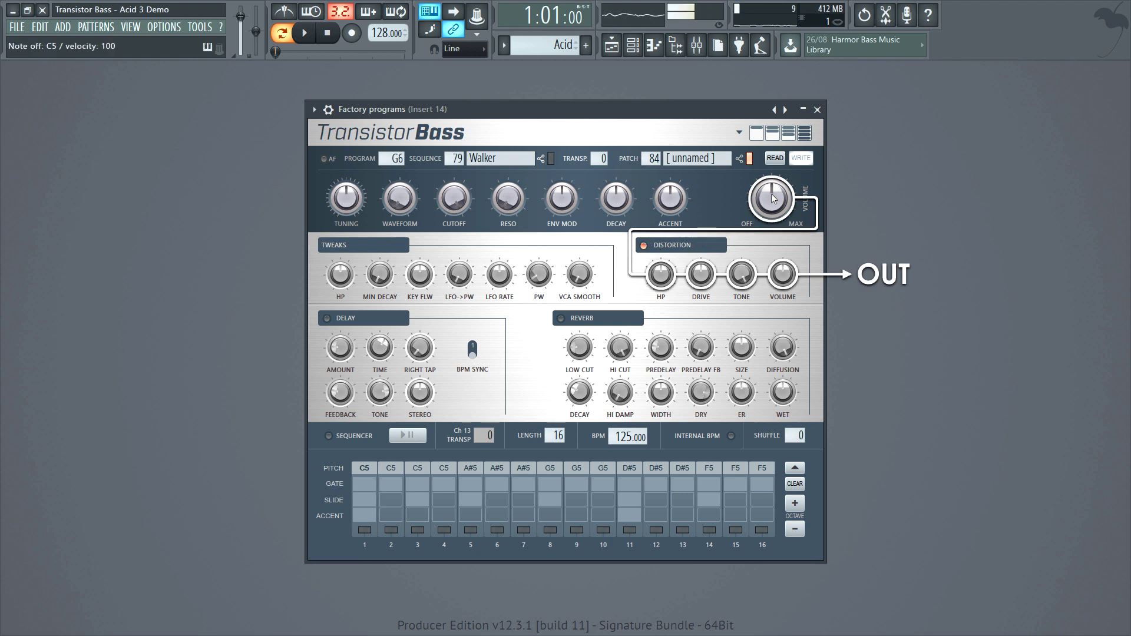
- Raise the distortion volume to 64.4% and adjust the main volume between 56.3% and 81.9%
{"action": "left_click_drag", "start_coordinate": [774, 207], "coordinate": [774, 180]}
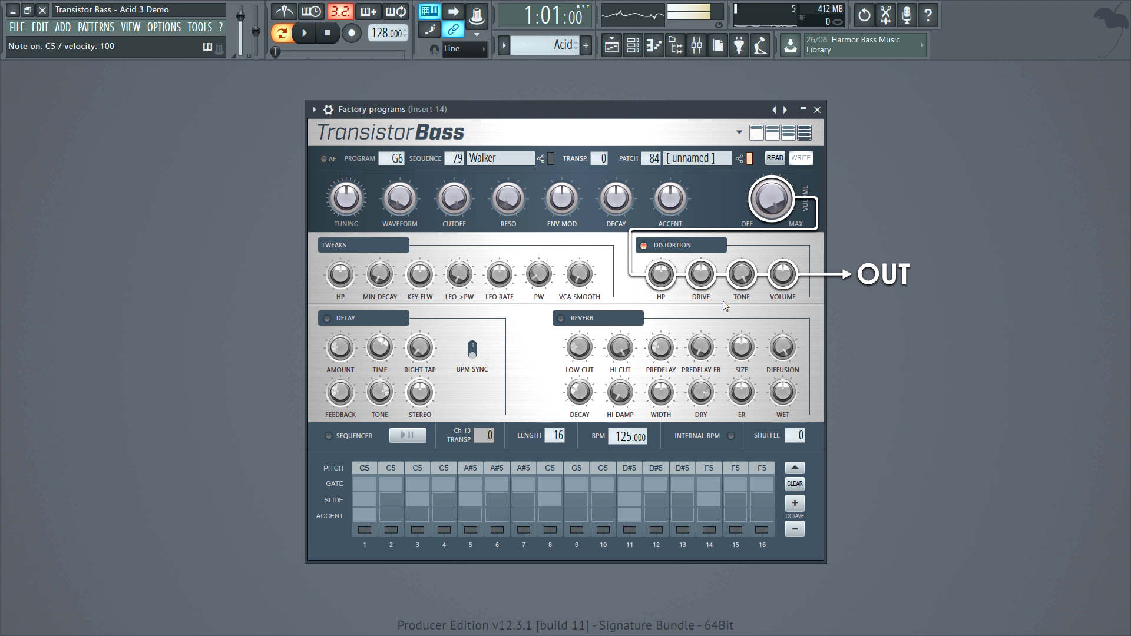
{"action": "left_click_drag", "start_coordinate": [786, 281], "coordinate": [787, 287]}
{"action": "right_click", "coordinate": [784, 276]}
{"action": "key", "text": "Escape"}
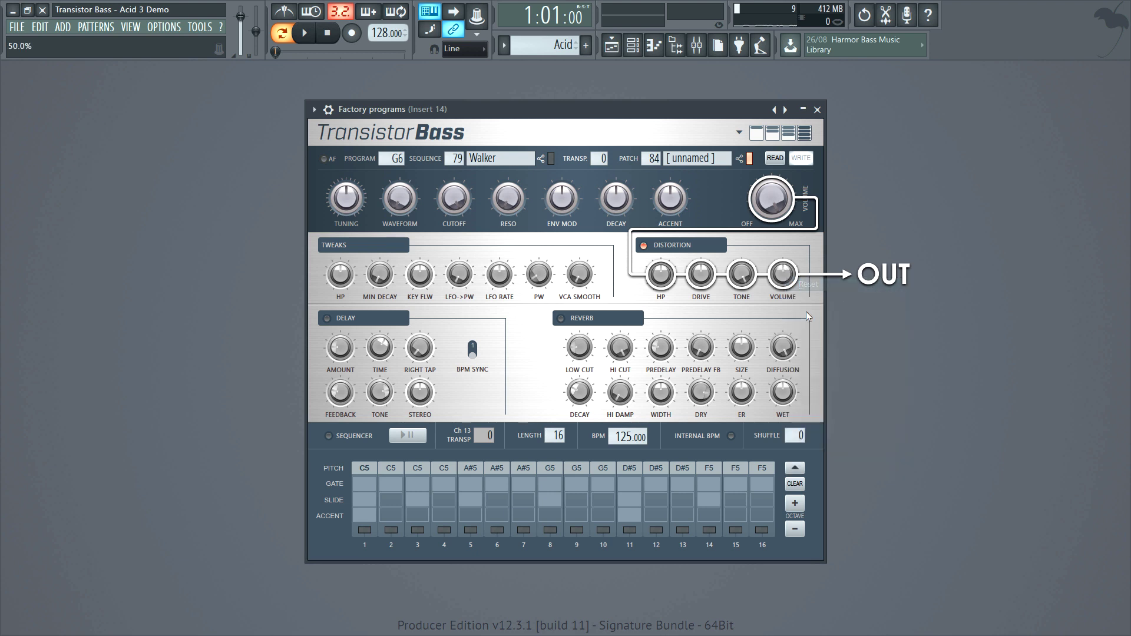
{"action": "left_click_drag", "start_coordinate": [774, 203], "coordinate": [774, 206]}
{"action": "right_click", "coordinate": [774, 201]}
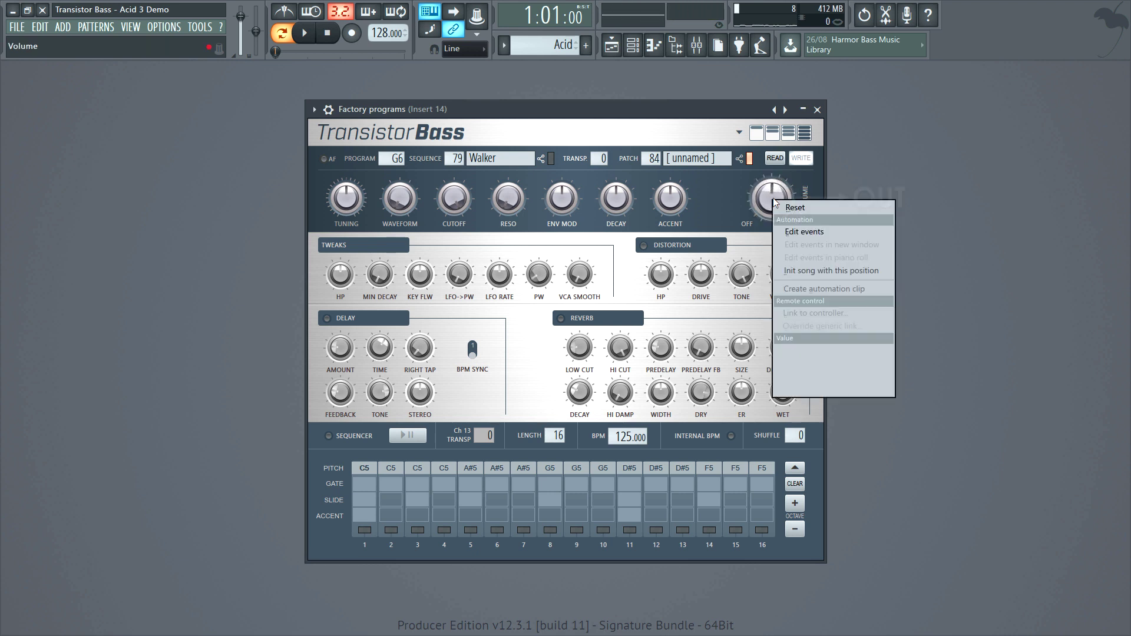
- Reset the main volume, blend the waveform mostly to pulse, and raise cutoff to 33.2%
{"action": "left_click", "coordinate": [793, 207]}
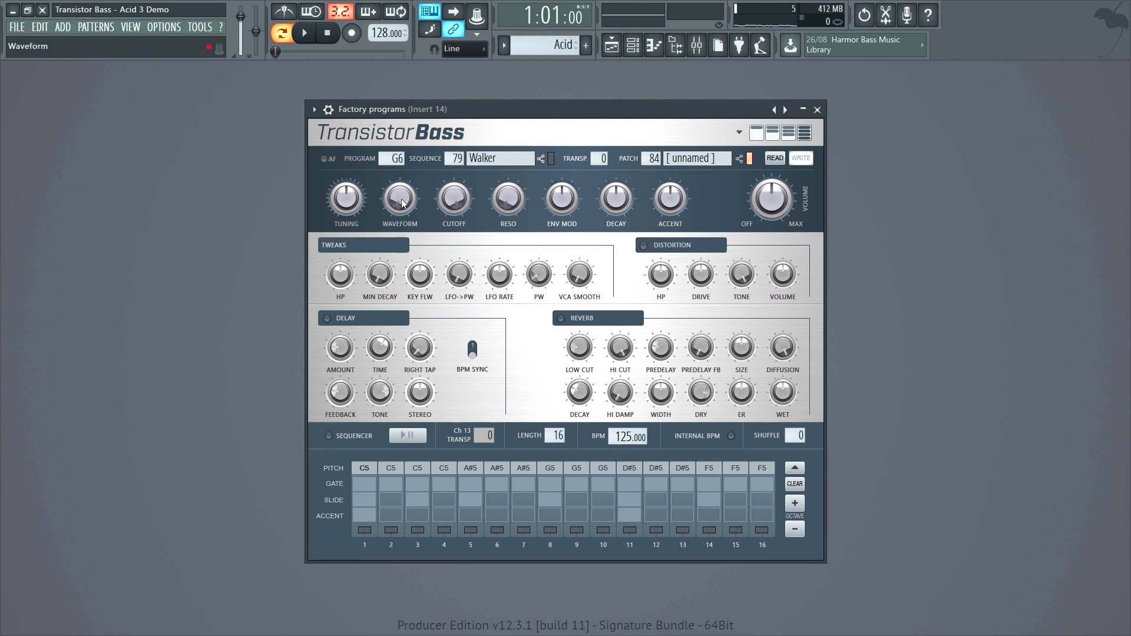
{"action": "left_click_drag", "start_coordinate": [400, 206], "coordinate": [400, 194]}
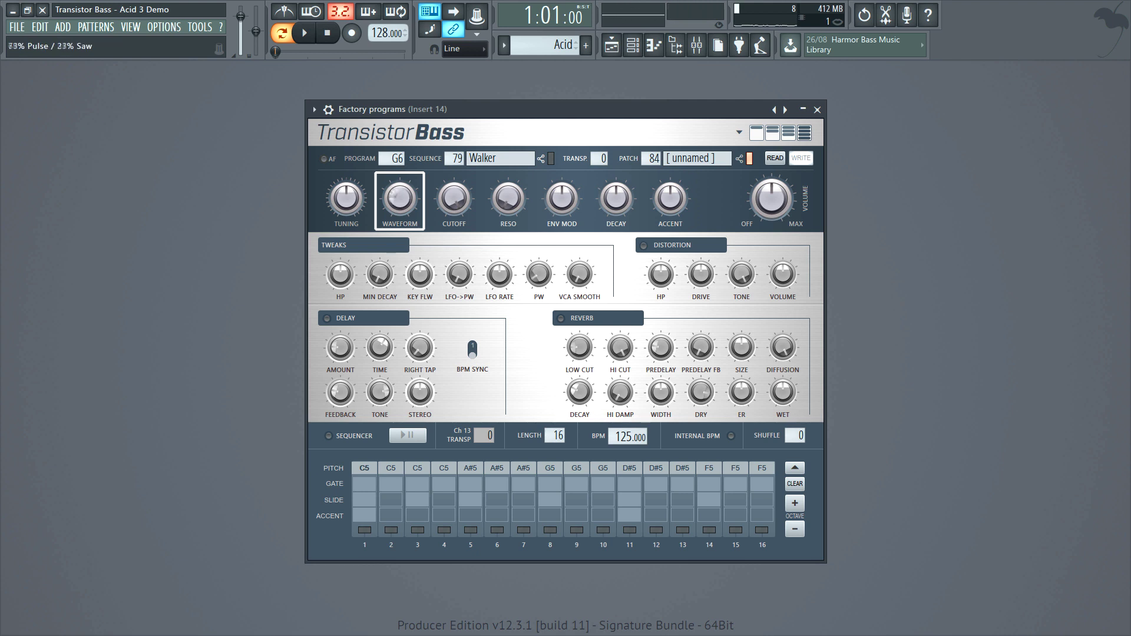
{"action": "key", "text": "z"}
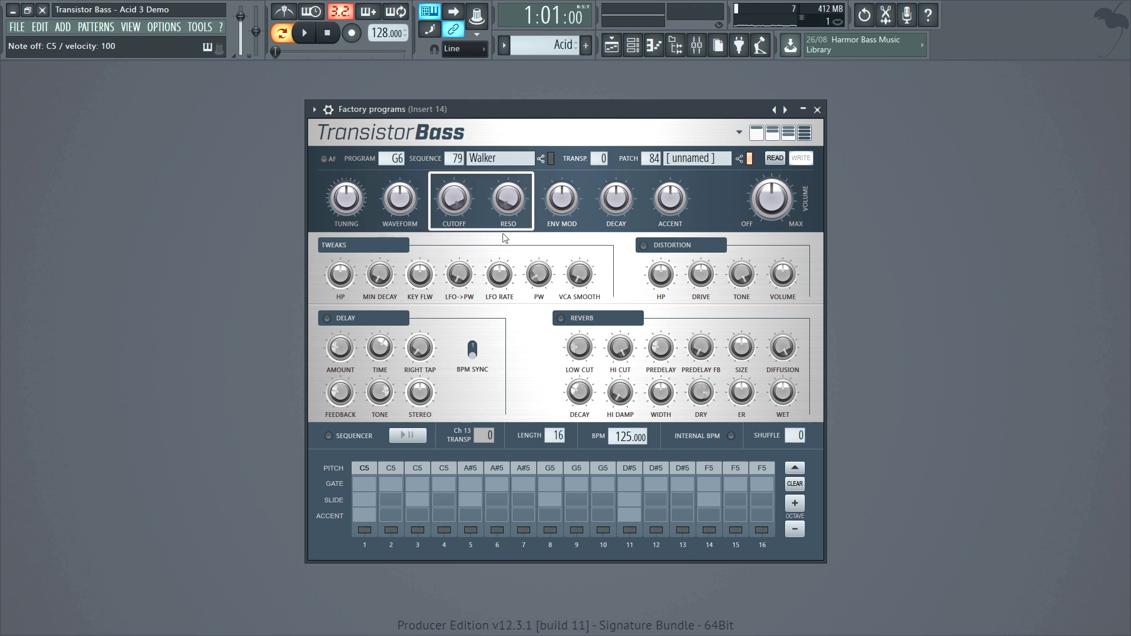
{"action": "left_click_drag", "start_coordinate": [454, 198], "coordinate": [508, 191]}
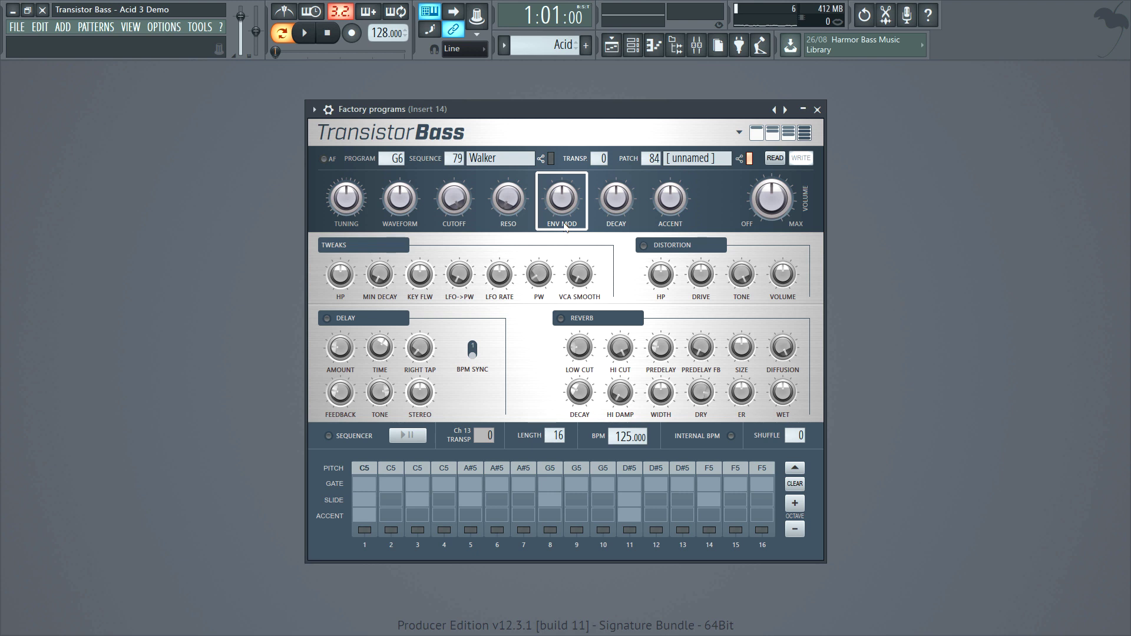
{"action": "key", "text": "z"}
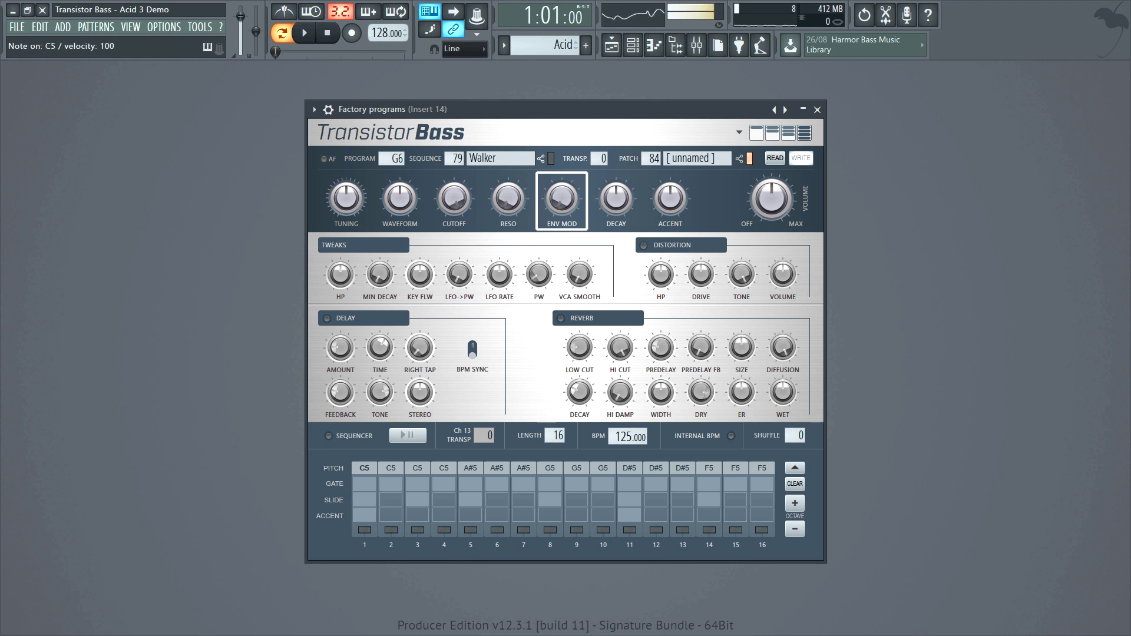
- Reset env mod and decay to 50%, testing each change with a C5 note
{"action": "scroll", "coordinate": [562, 199], "scroll_direction": "up", "scroll_amount": 5}
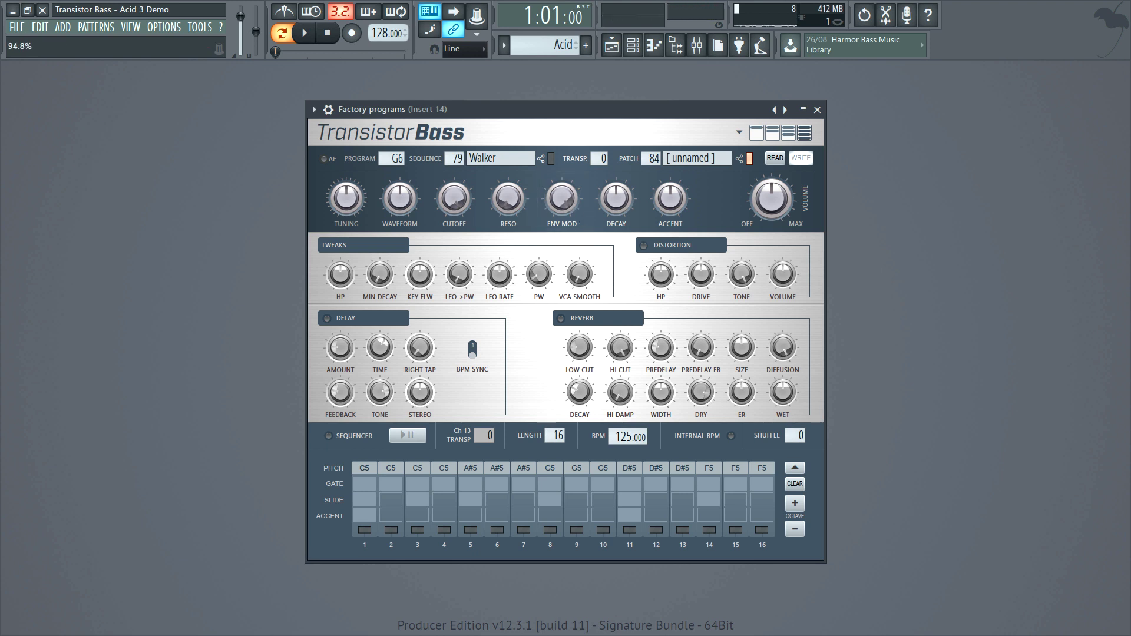
{"action": "right_click", "coordinate": [567, 205]}
{"action": "key", "text": "Escape"}
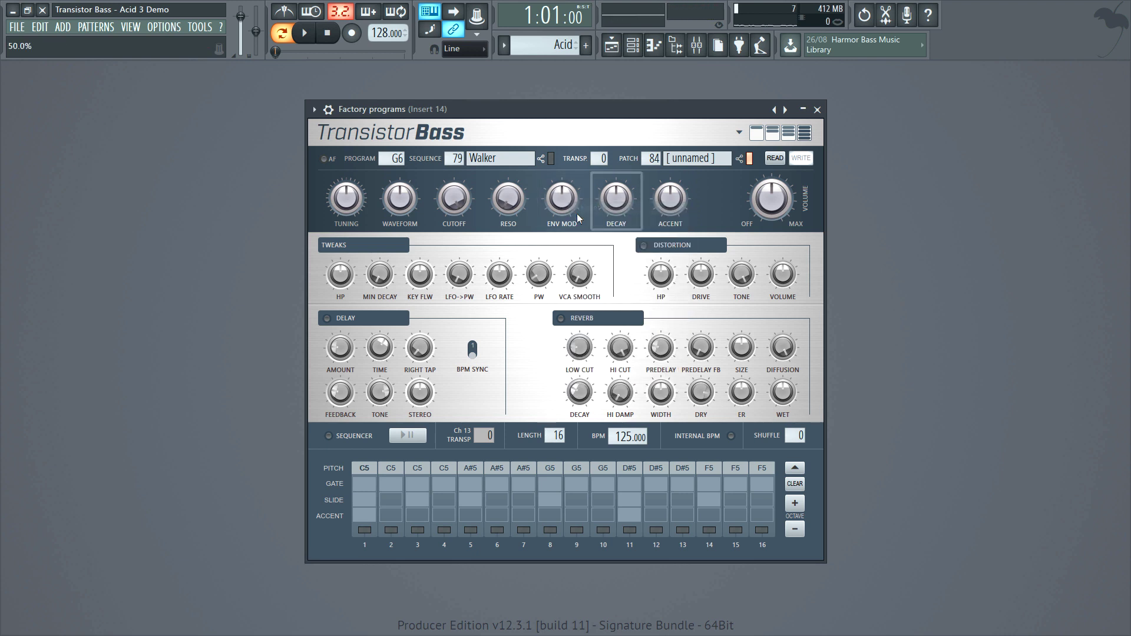
{"action": "key", "text": "q"}
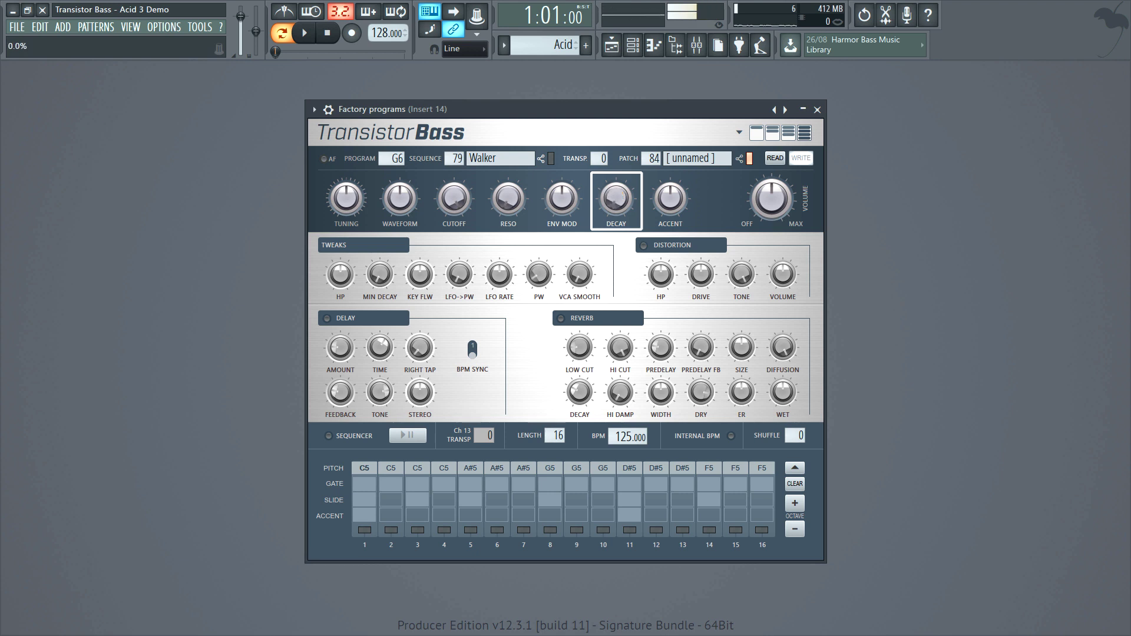
{"action": "right_click", "coordinate": [619, 195]}
{"action": "key", "text": "Escape"}
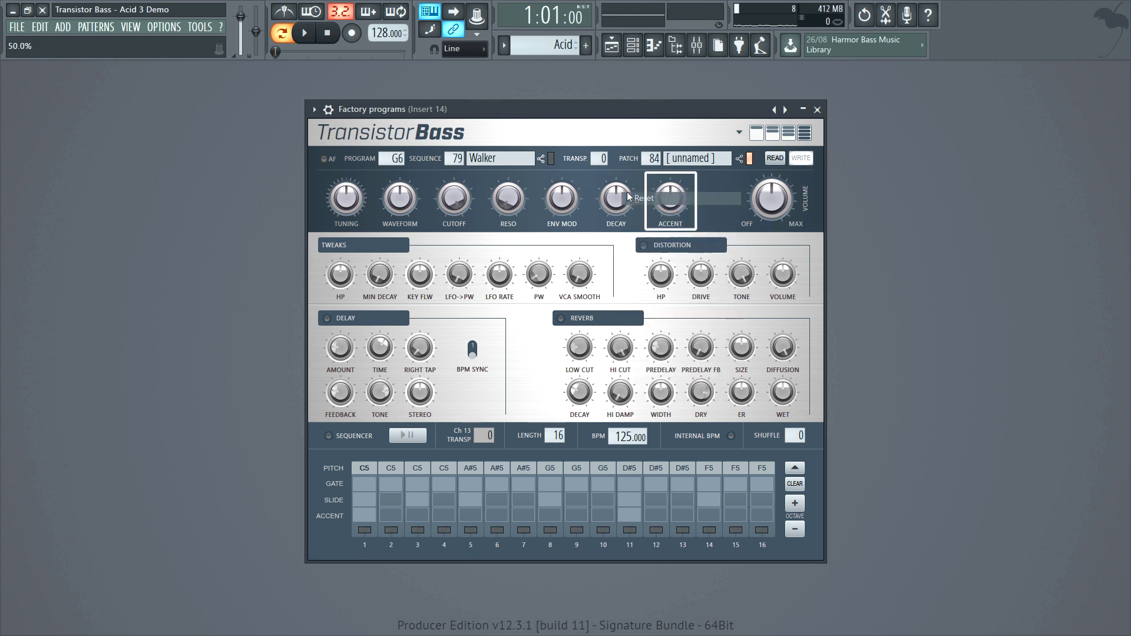
{"action": "key", "text": "q"}
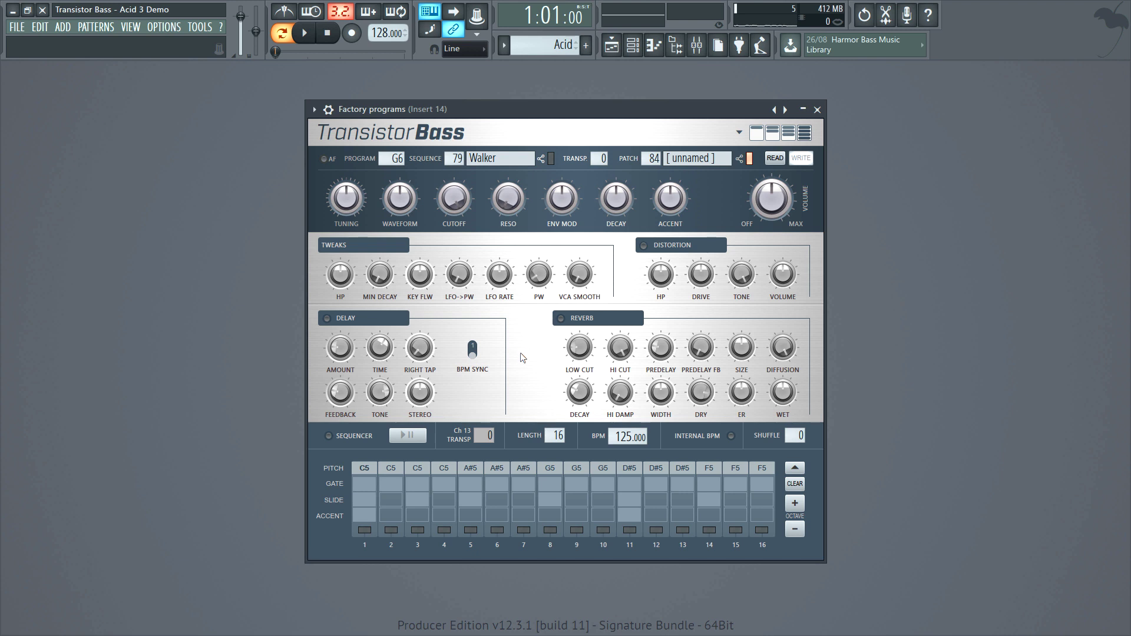
{"action": "left_click", "coordinate": [331, 320]}
{"action": "key", "text": "z"}
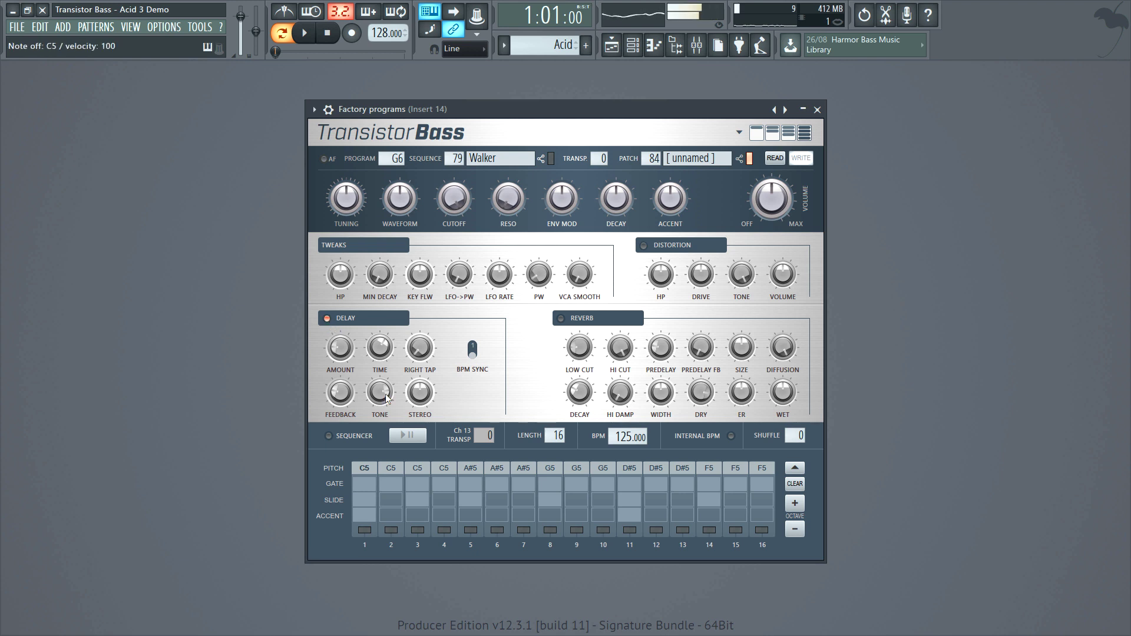
{"action": "key", "text": "q"}
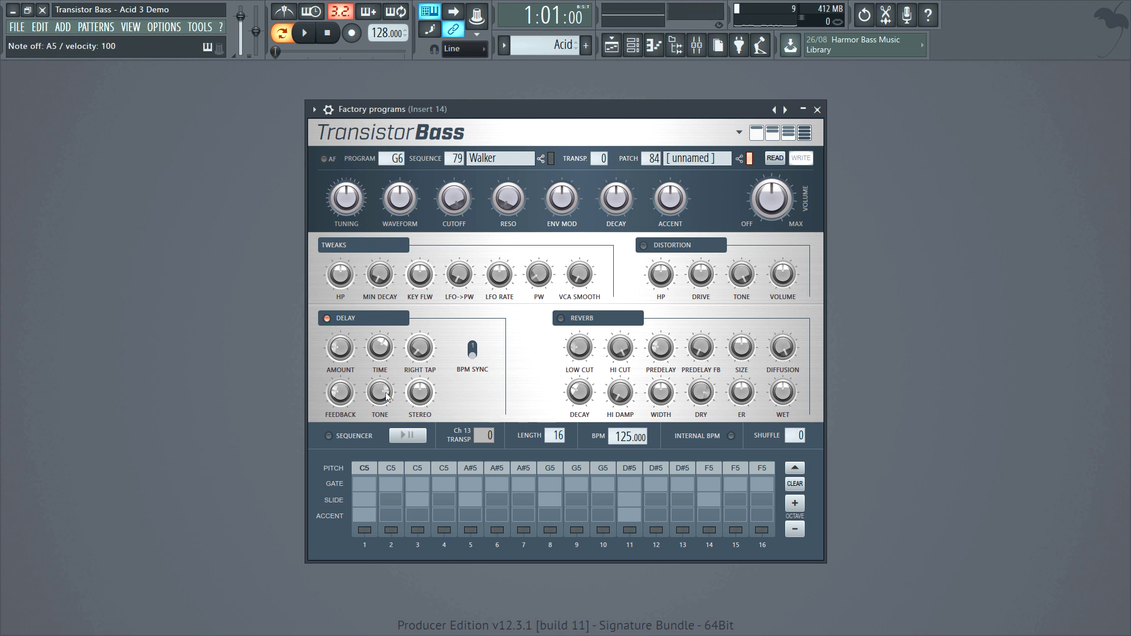
{"action": "key", "text": "e"}
{"action": "left_click", "coordinate": [560, 318]}
{"action": "key", "text": "x"}
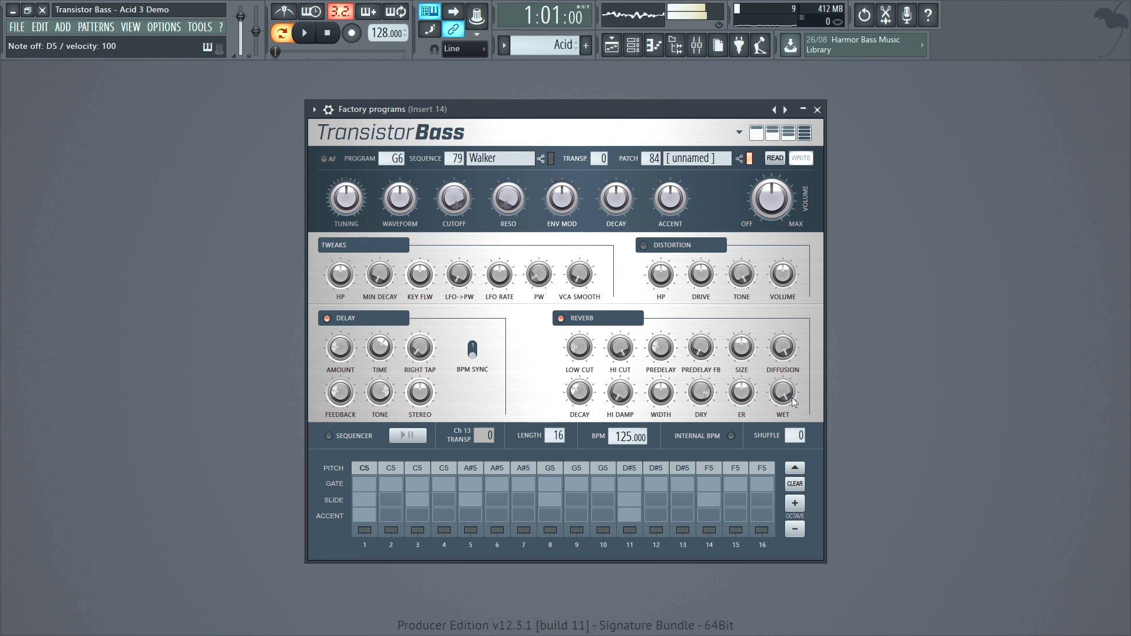
{"action": "key", "text": "v"}
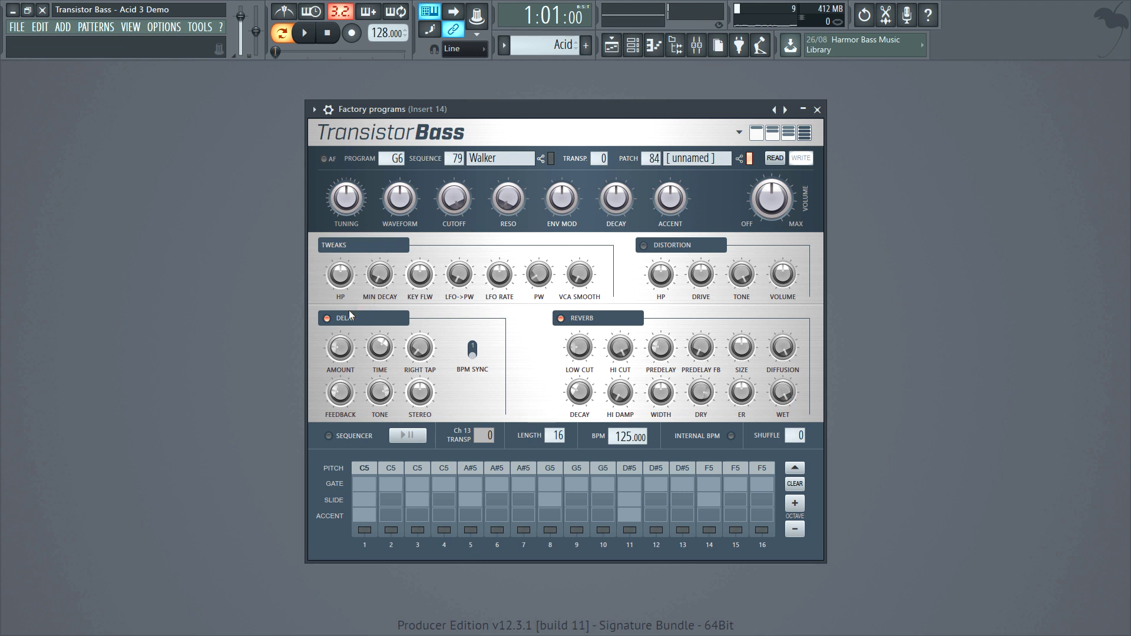
{"action": "left_click", "coordinate": [327, 318]}
{"action": "left_click", "coordinate": [561, 318]}
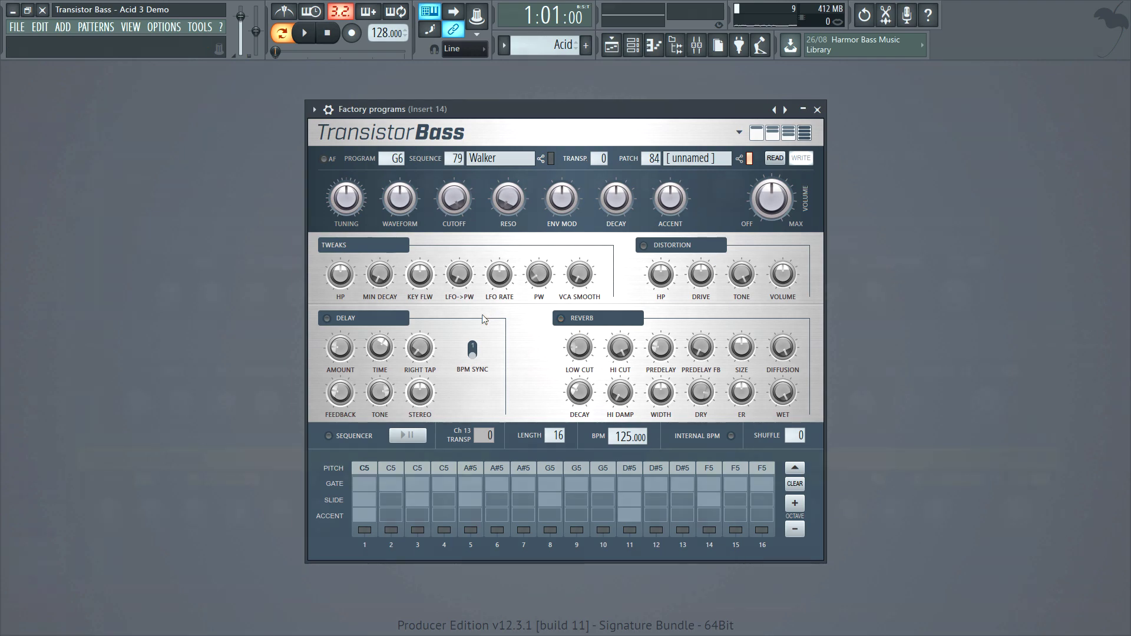